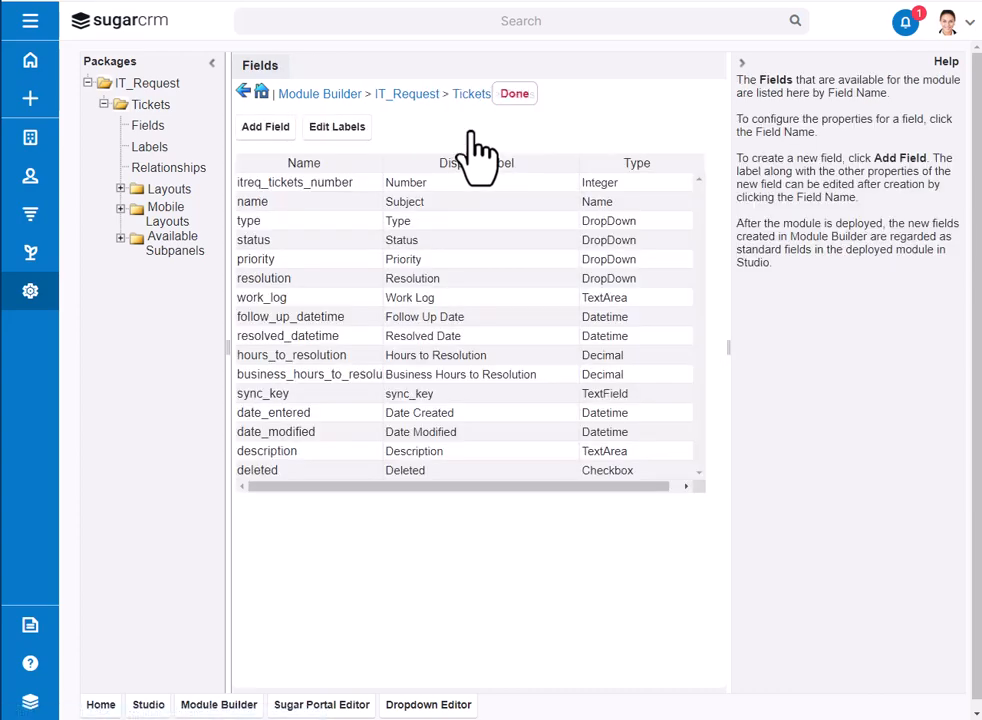
Step: Sort the Tickets fields by display label and add a Date field named Expected_Completion_Date
click(470, 164)
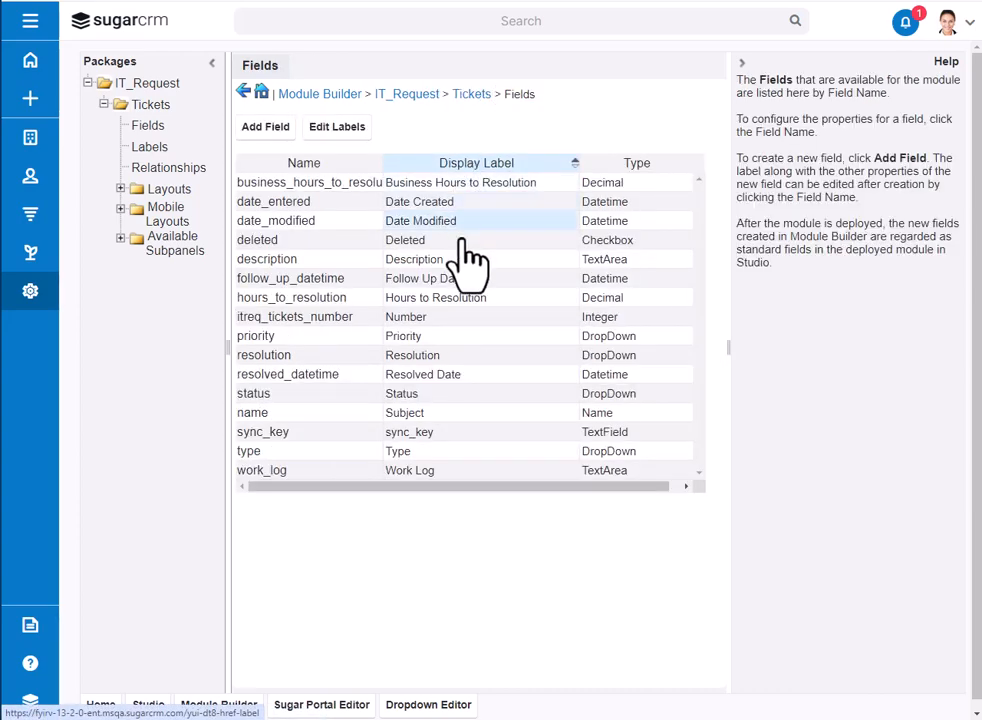
click(264, 130)
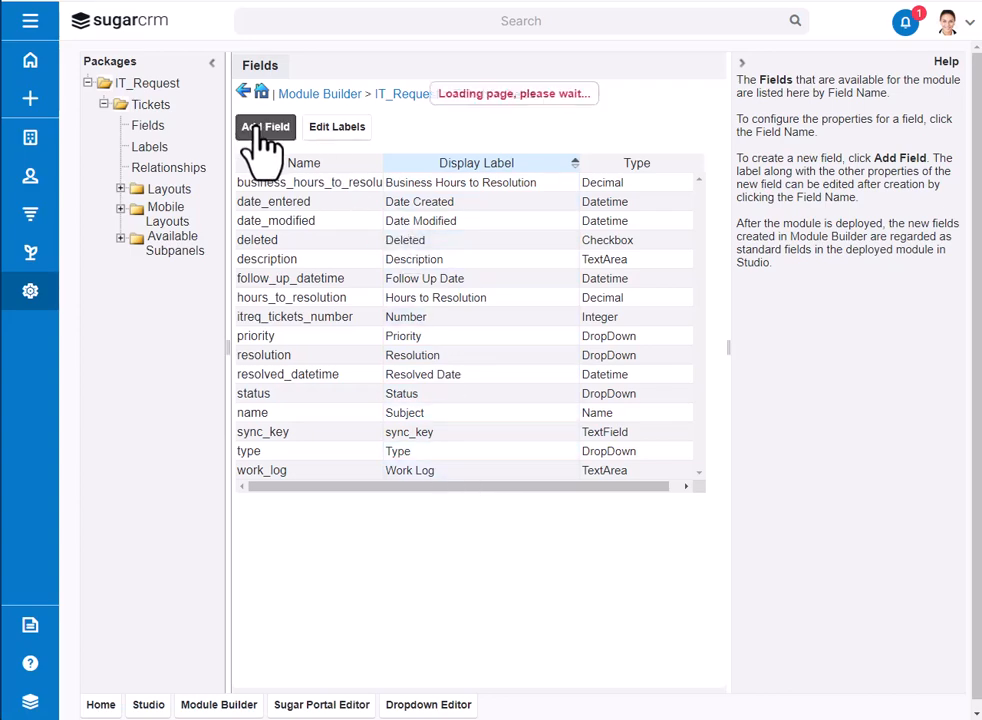
click(380, 148)
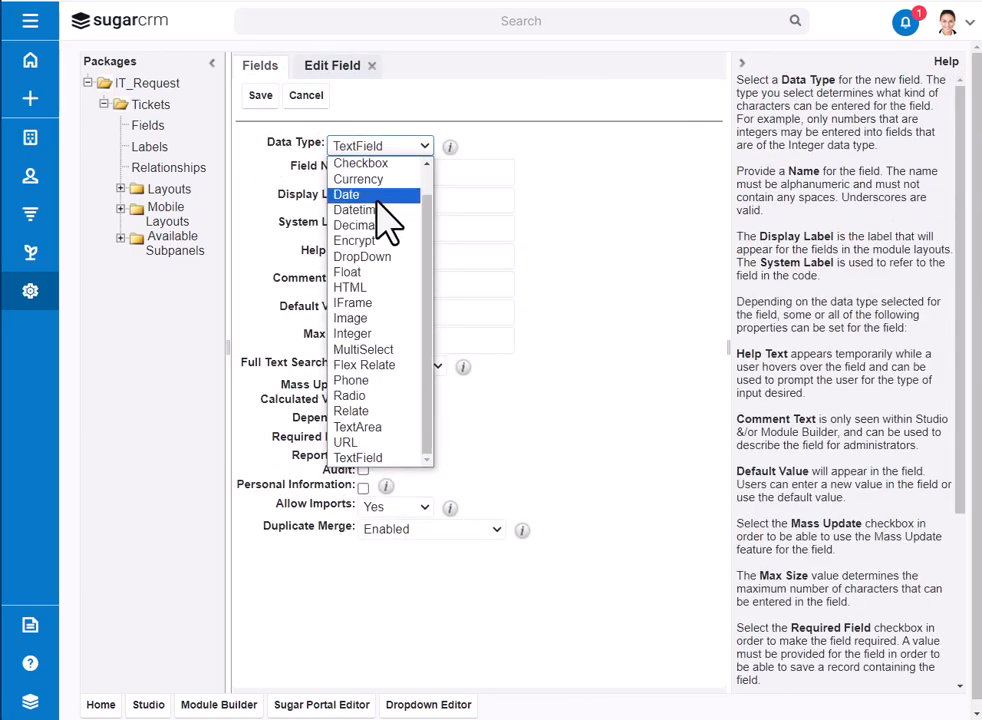
click(383, 194)
click(388, 172)
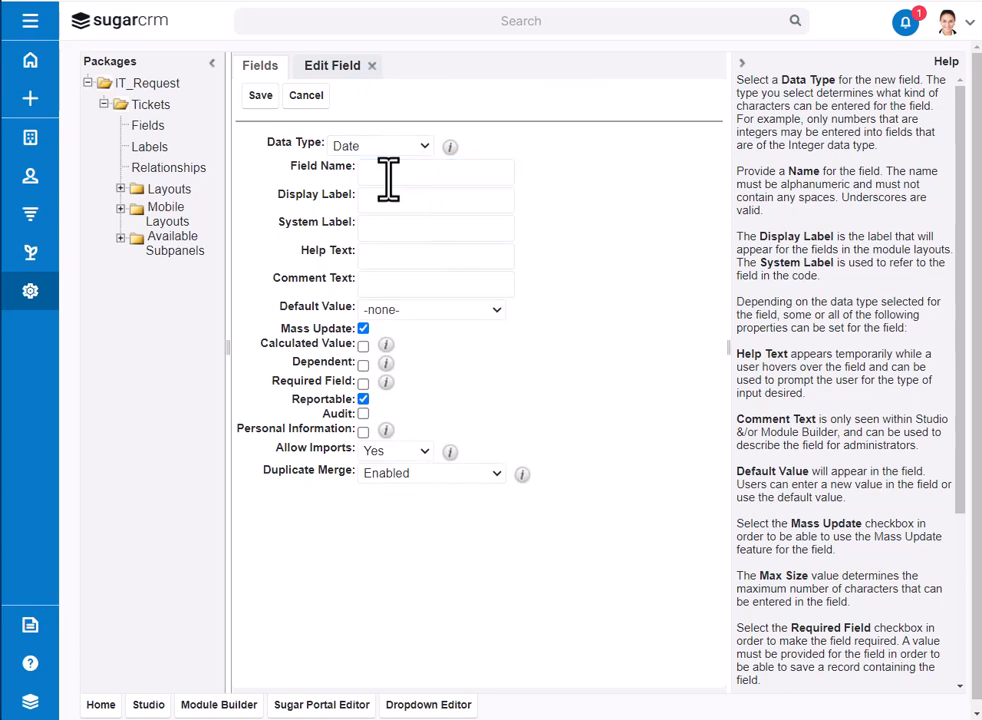
click(388, 176)
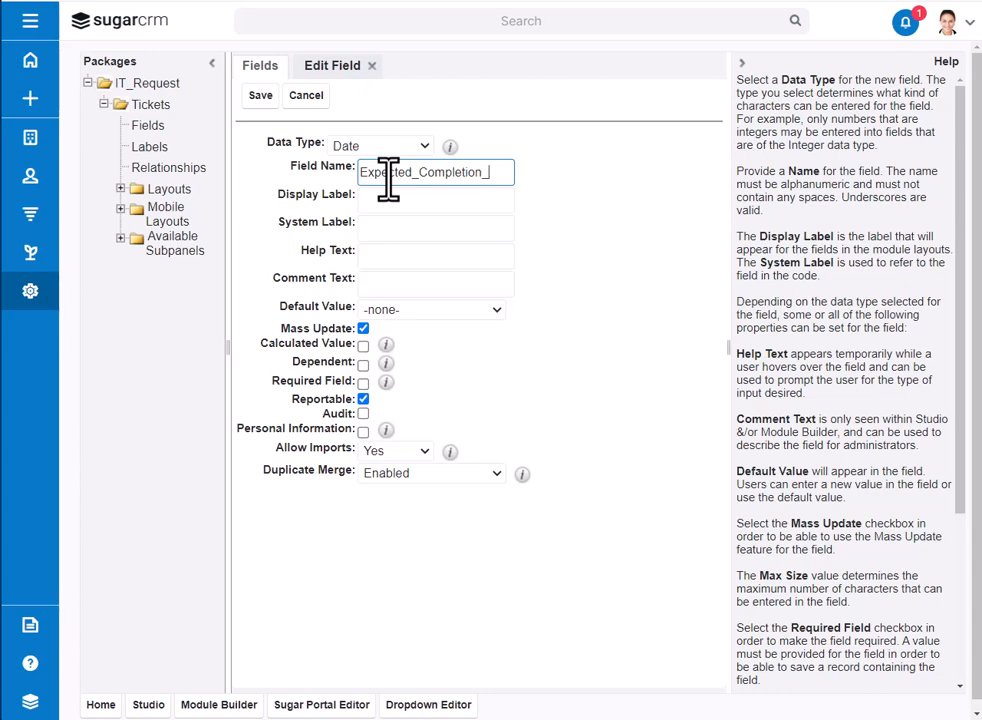
text(ate)
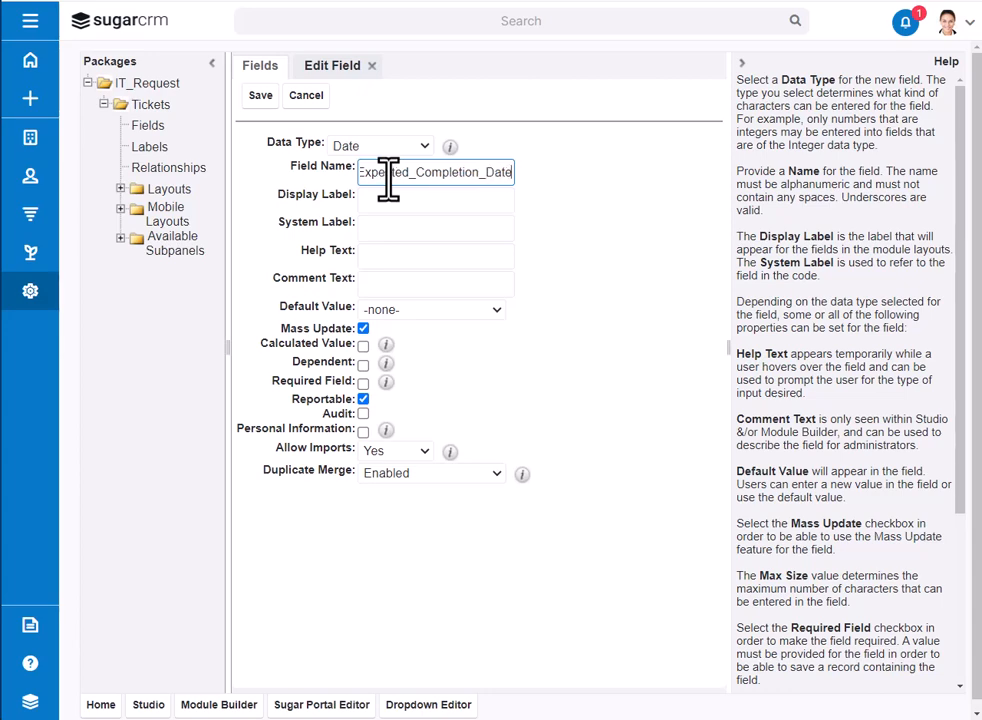
key(Tab)
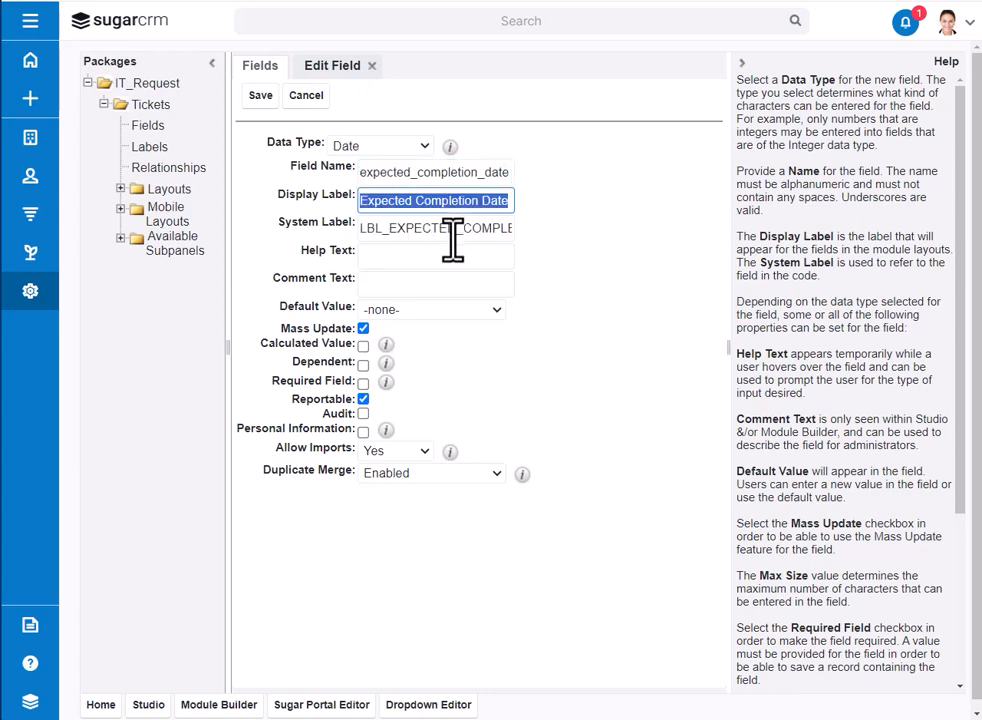
Step: Make the new date field required and audited with Duplicate Merge disabled, and save it
click(363, 383)
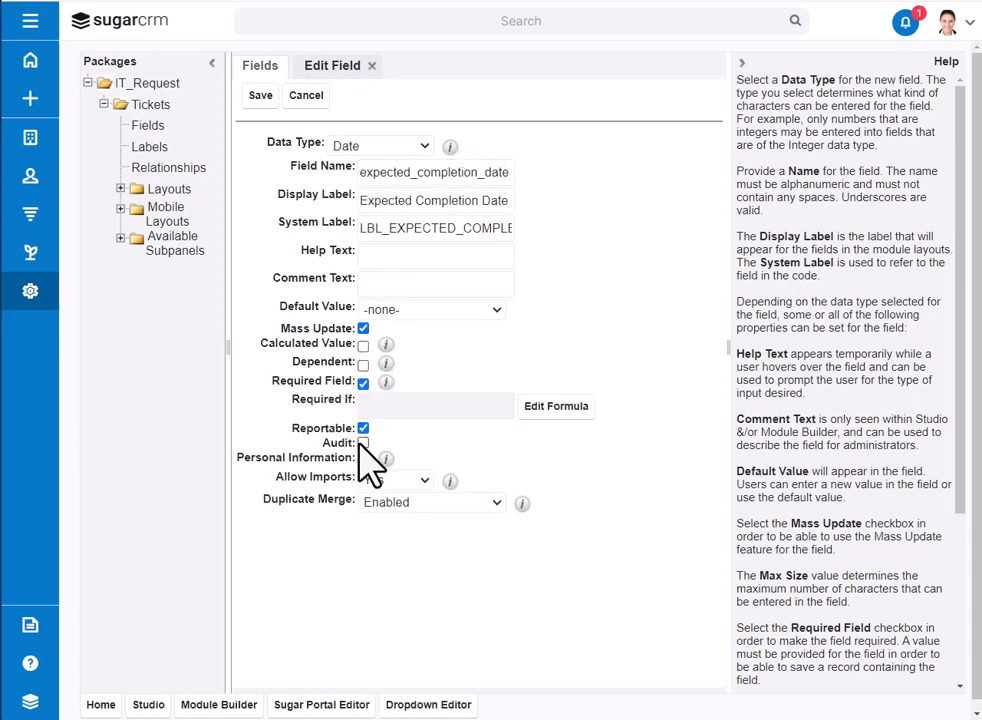
click(362, 443)
click(425, 503)
click(401, 521)
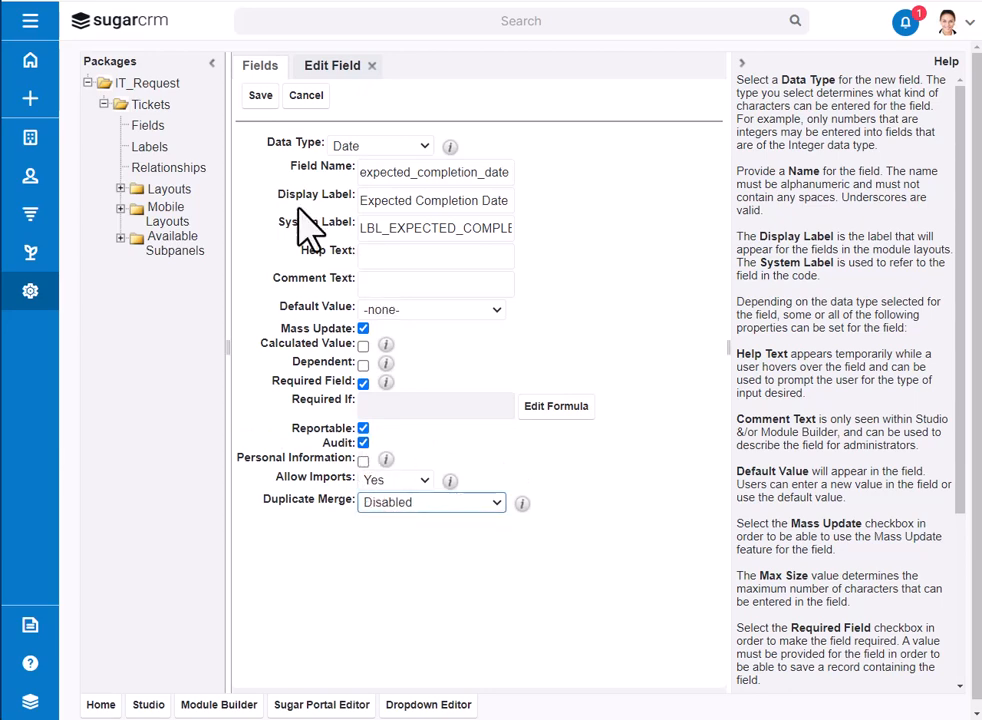
click(258, 96)
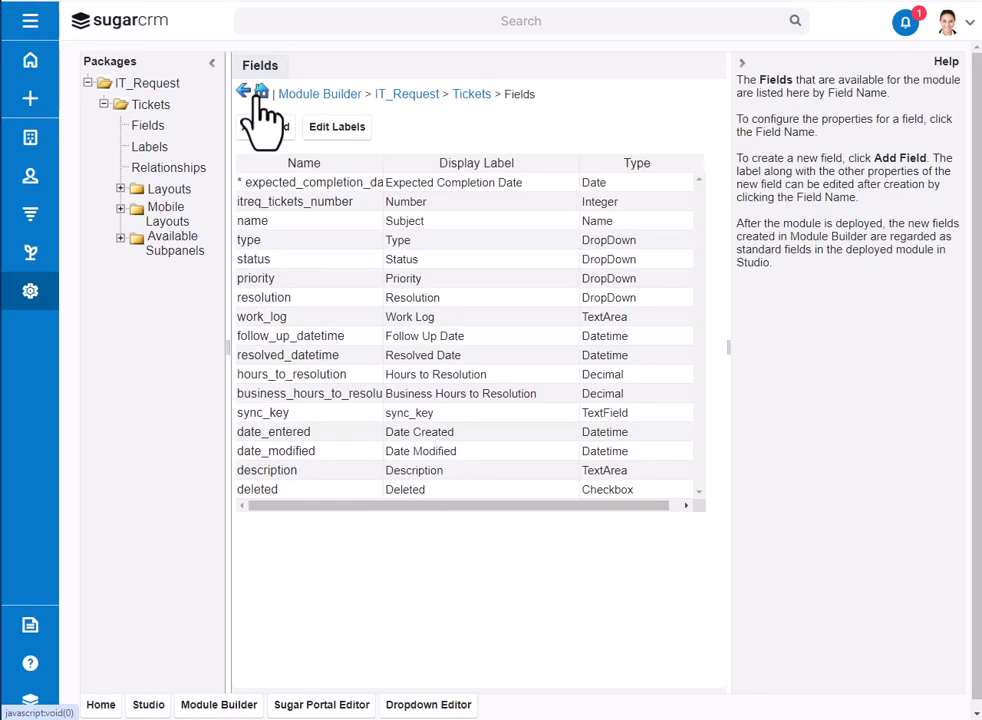
Step: Open the Type field's dropdown list for editing and add an item with name and label Hardware
click(438, 245)
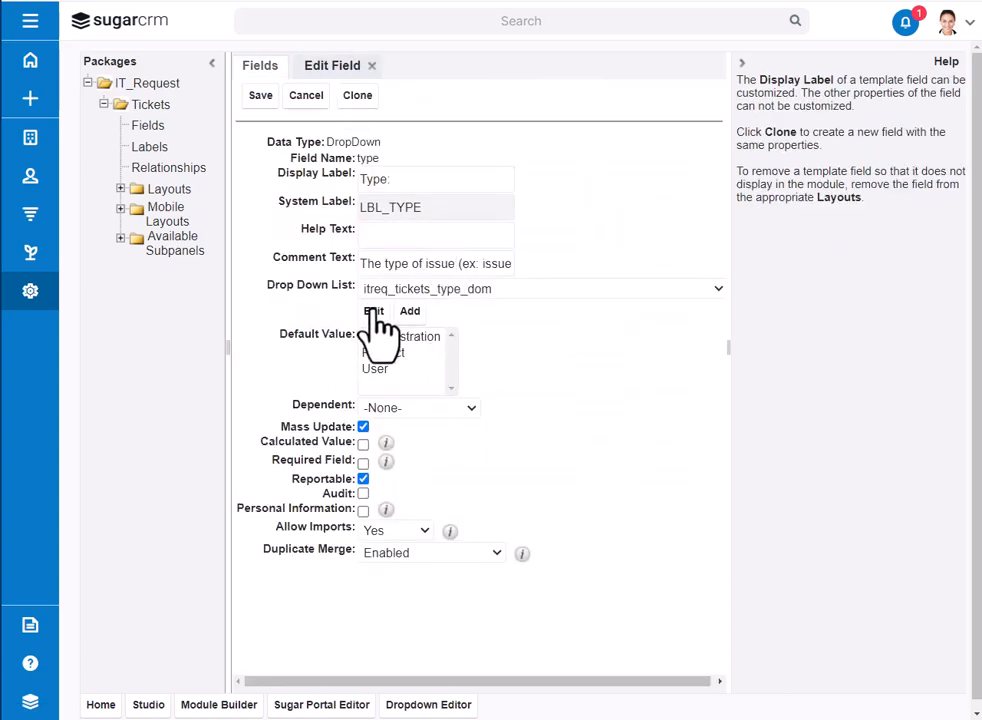
click(373, 311)
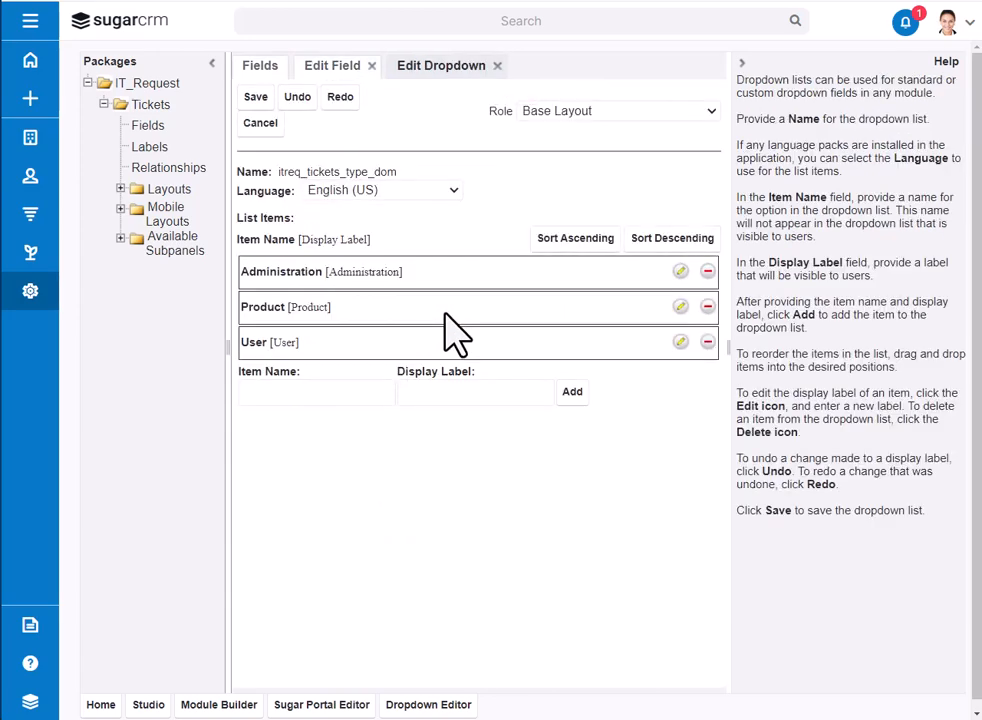
click(285, 395)
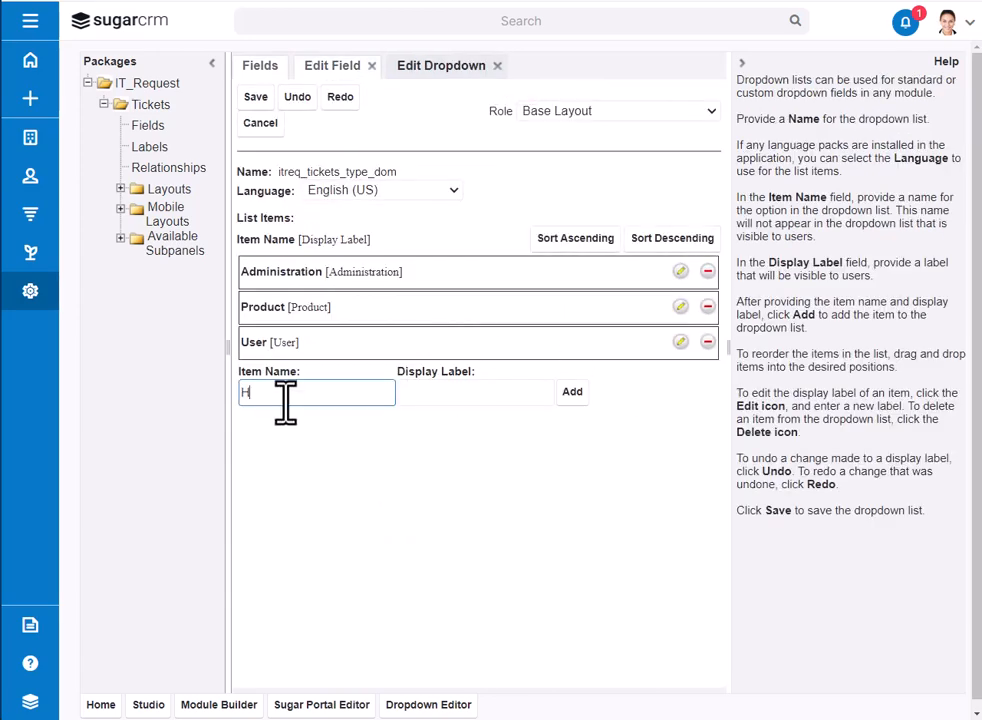
text(Hardware)
key(Tab)
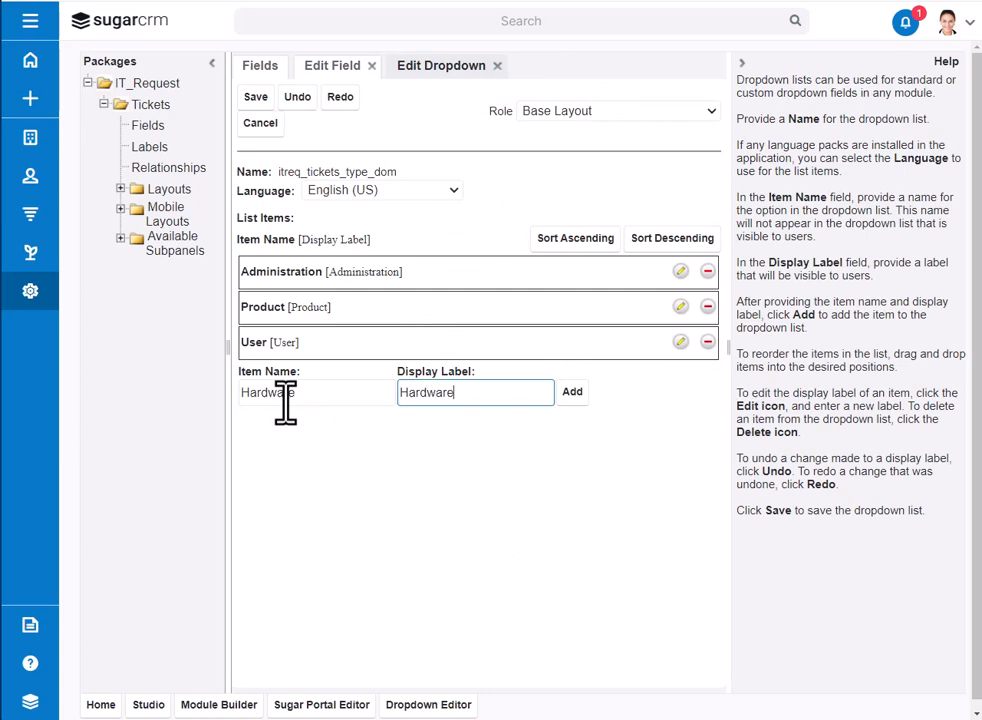
key(Return)
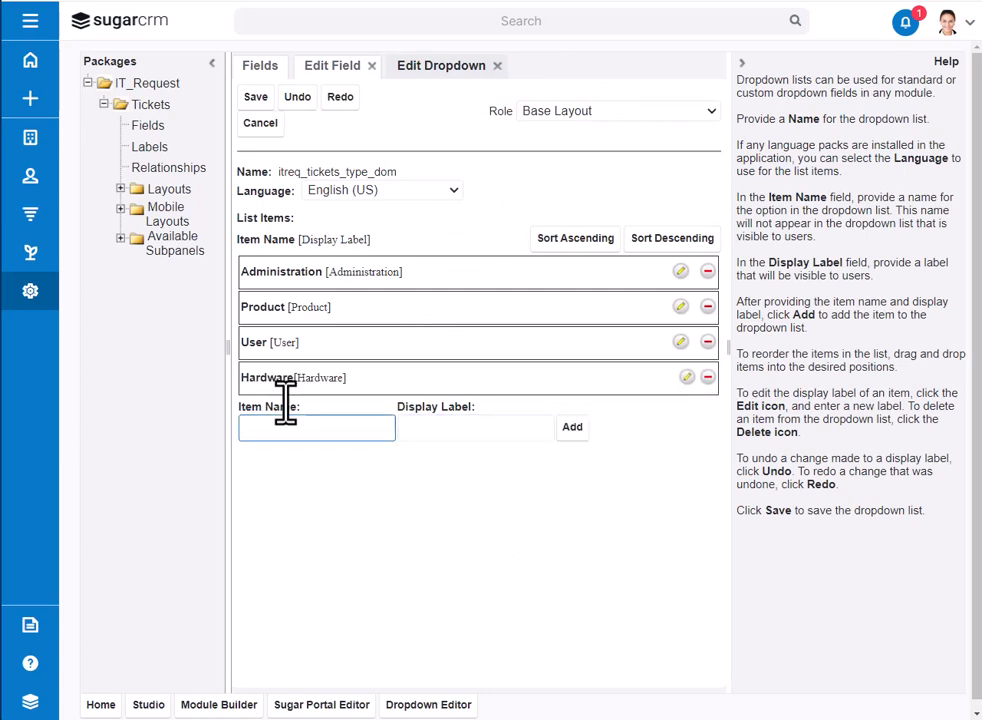
Step: Add Software and Website to the dropdown list, each with a matching item name and display label
key(Tab)
text(Softwar)
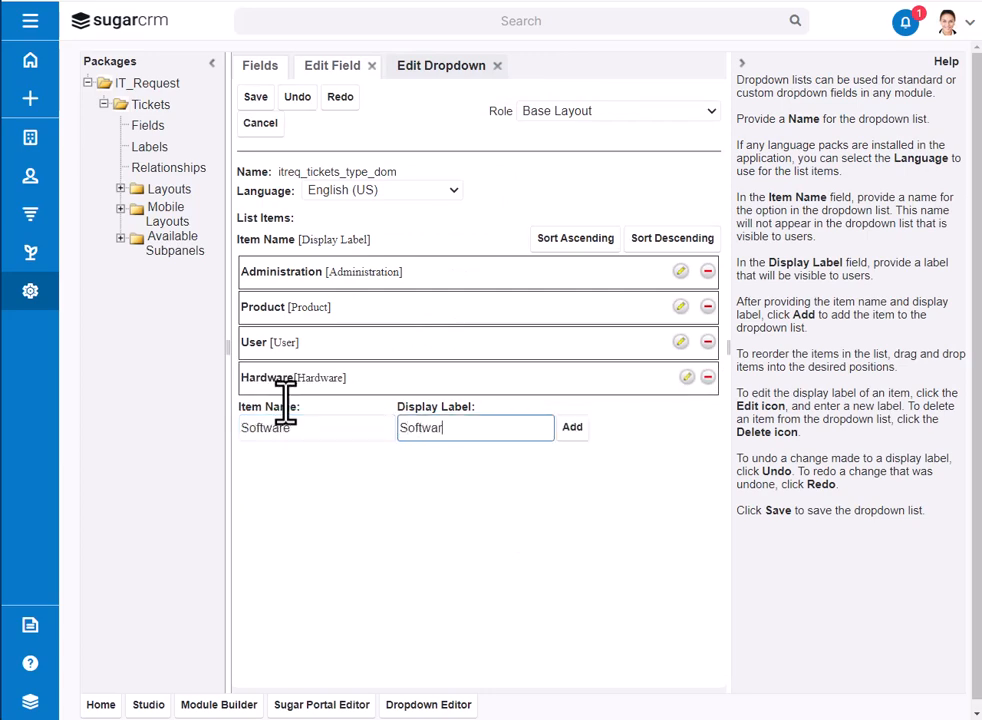
text(e)
key(Return)
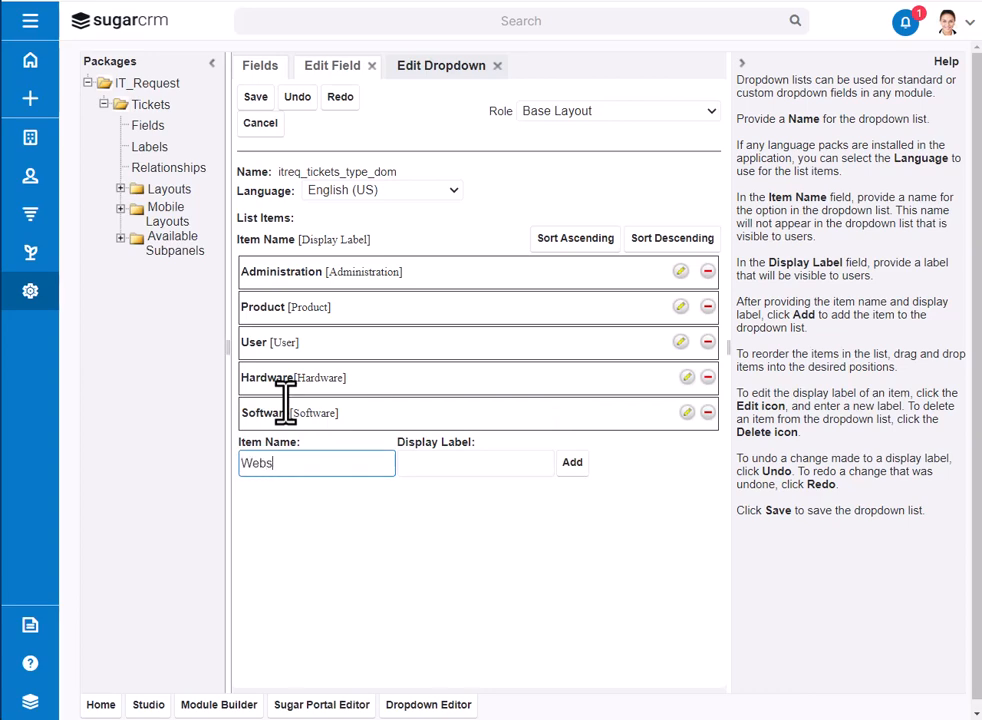
key(Tab)
text(Website)
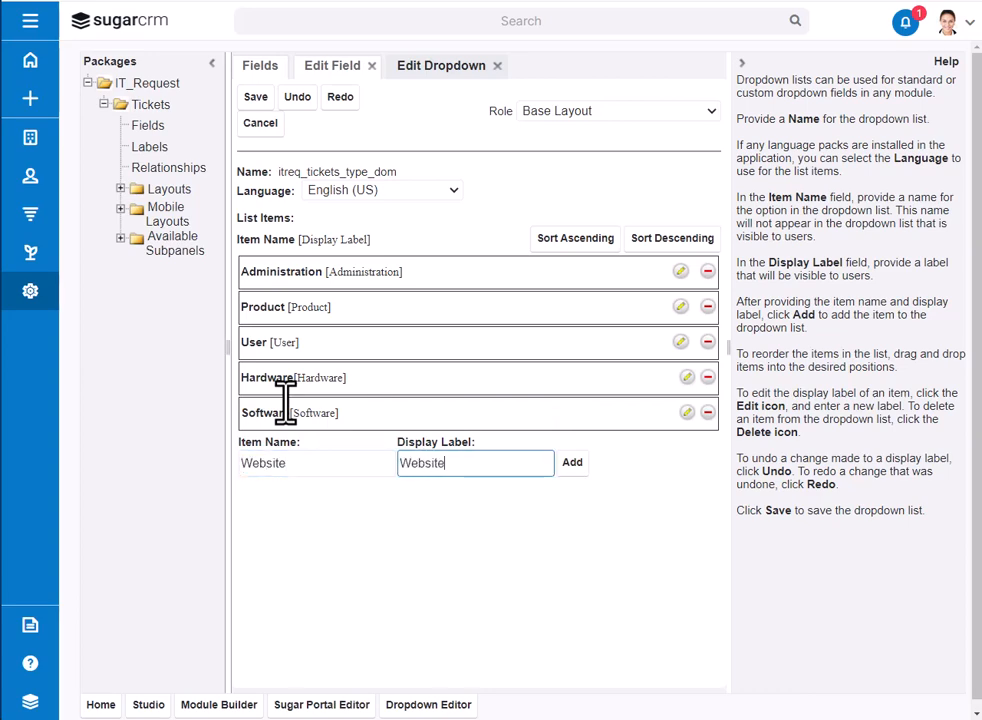
key(Return)
Step: Add Customer Account and Desktop to the dropdown list, using the same text for item name and display label
text(D)
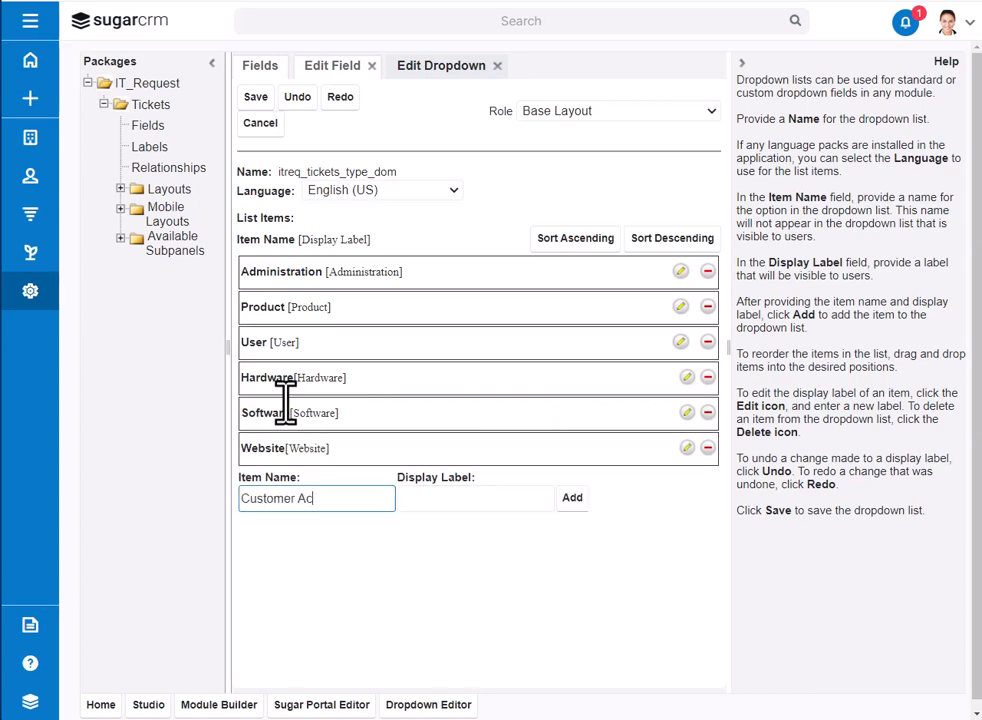
key(Tab)
text(Cus)
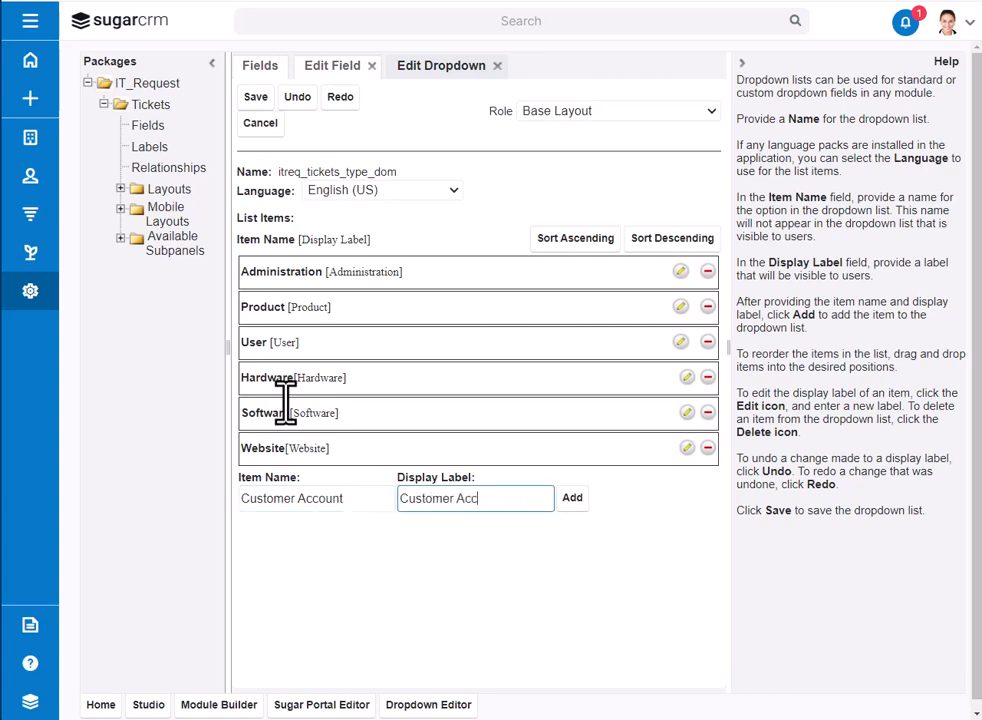
text(tomer Account)
key(Return)
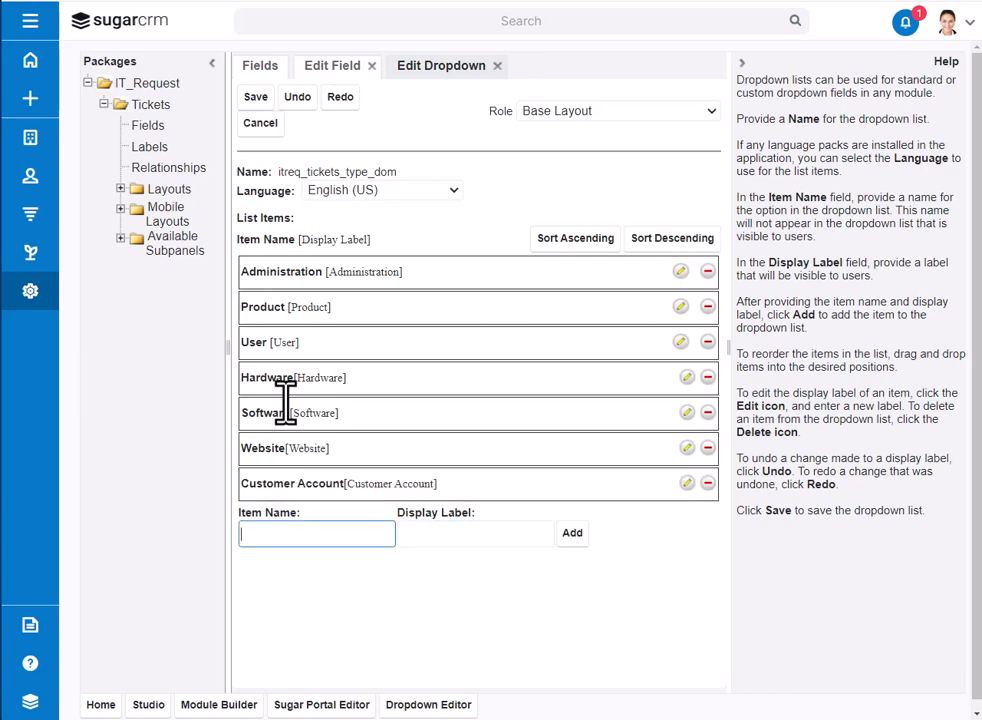
text(Desktop)
key(Tab)
text(De)
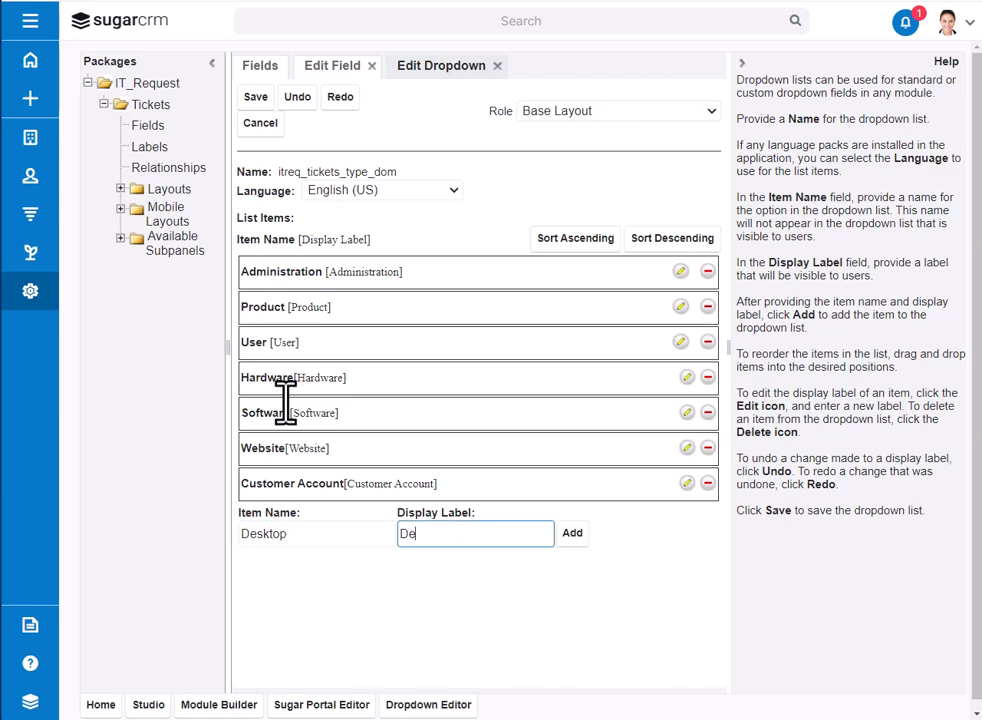
text(sktop)
click(572, 533)
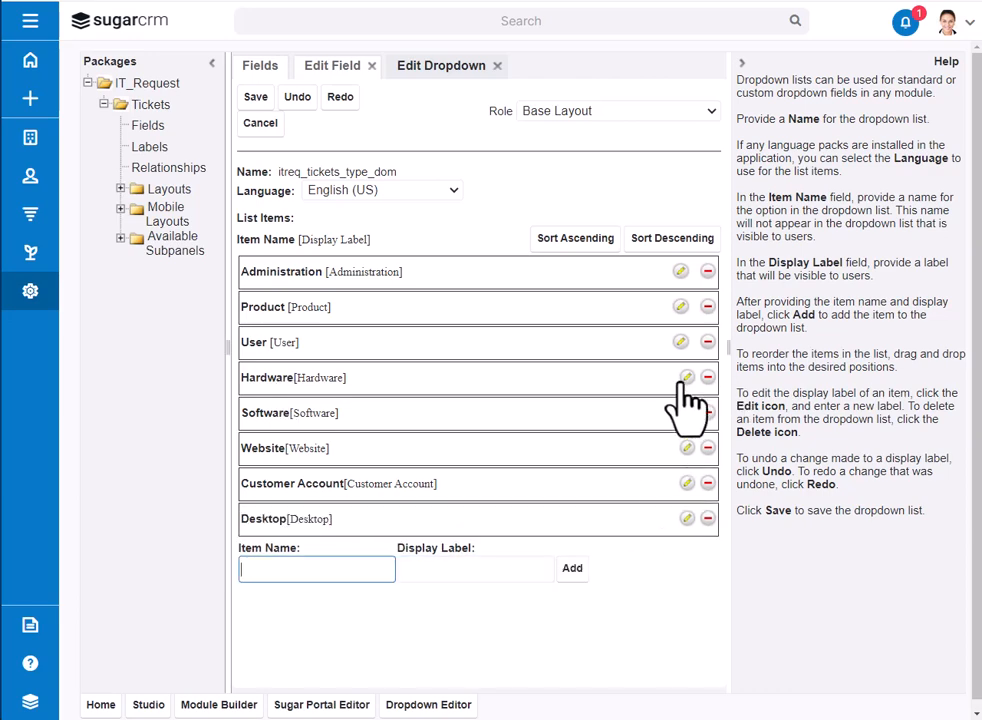
Step: Delete the Administration, Product and User items from the ticket type dropdown list
click(707, 271)
click(707, 306)
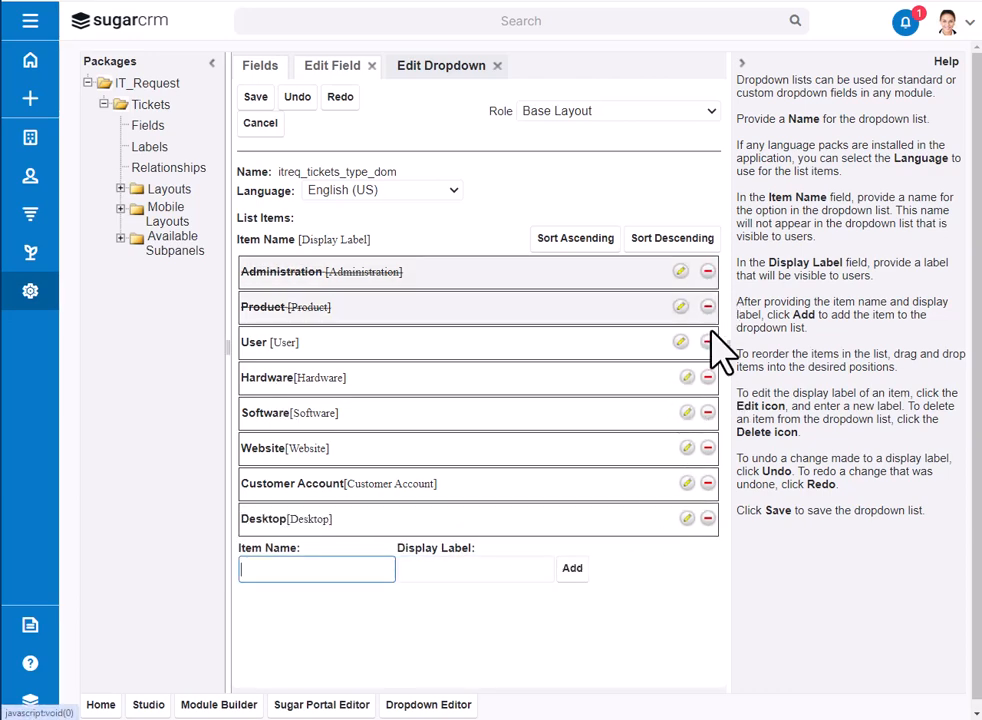
click(707, 341)
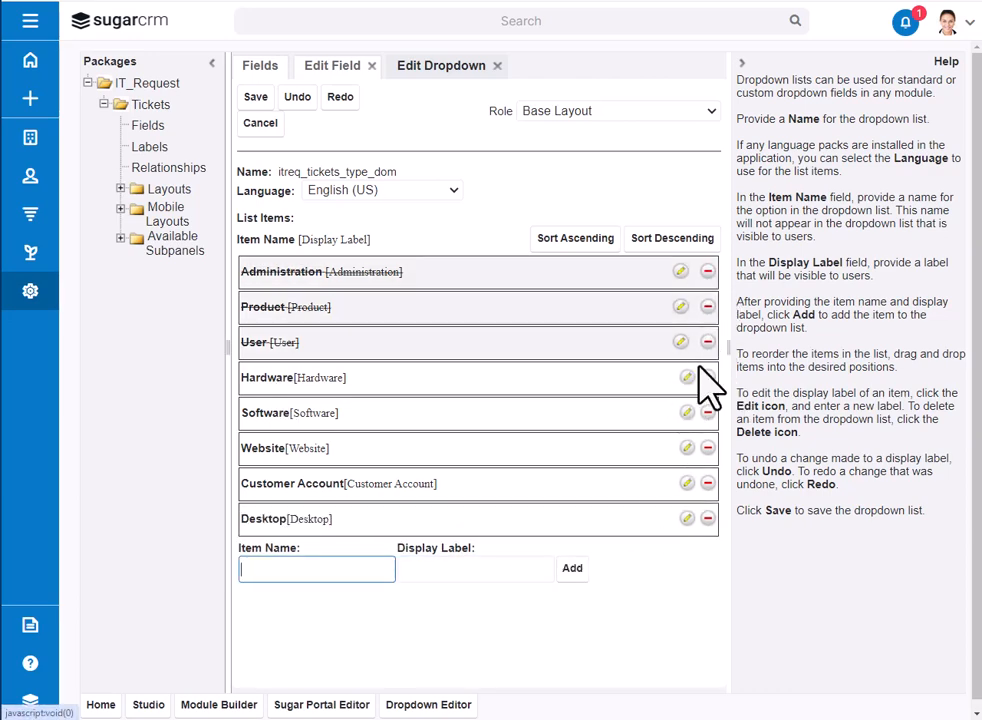
Step: Add a blank item as the first entry of the ticket type list and save the list
click(572, 568)
drag(341, 558, 296, 262)
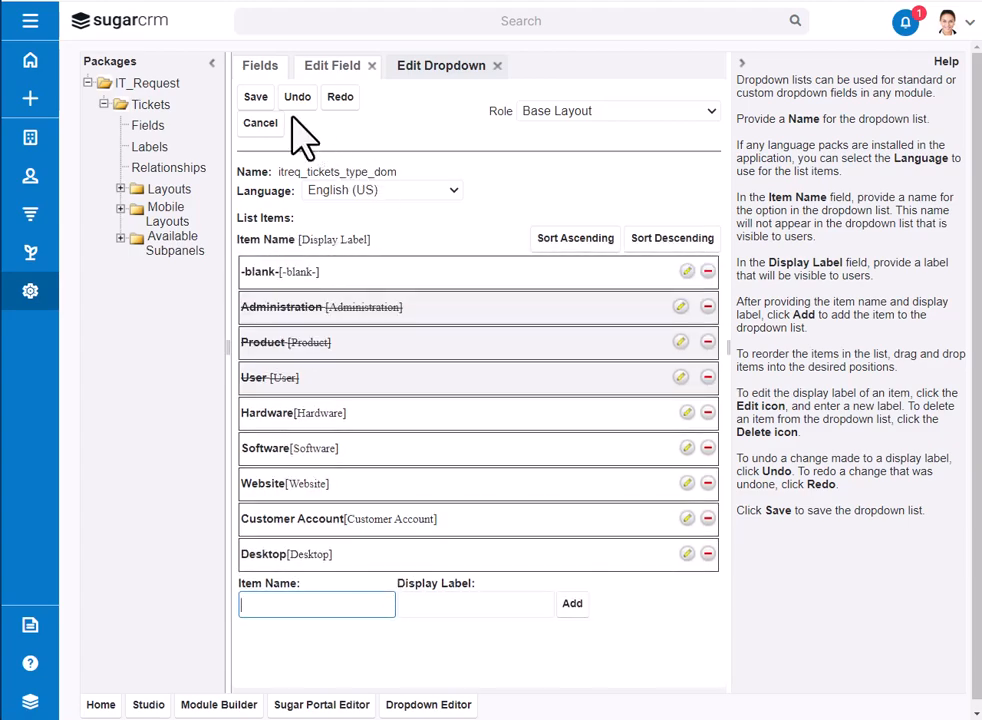
click(255, 96)
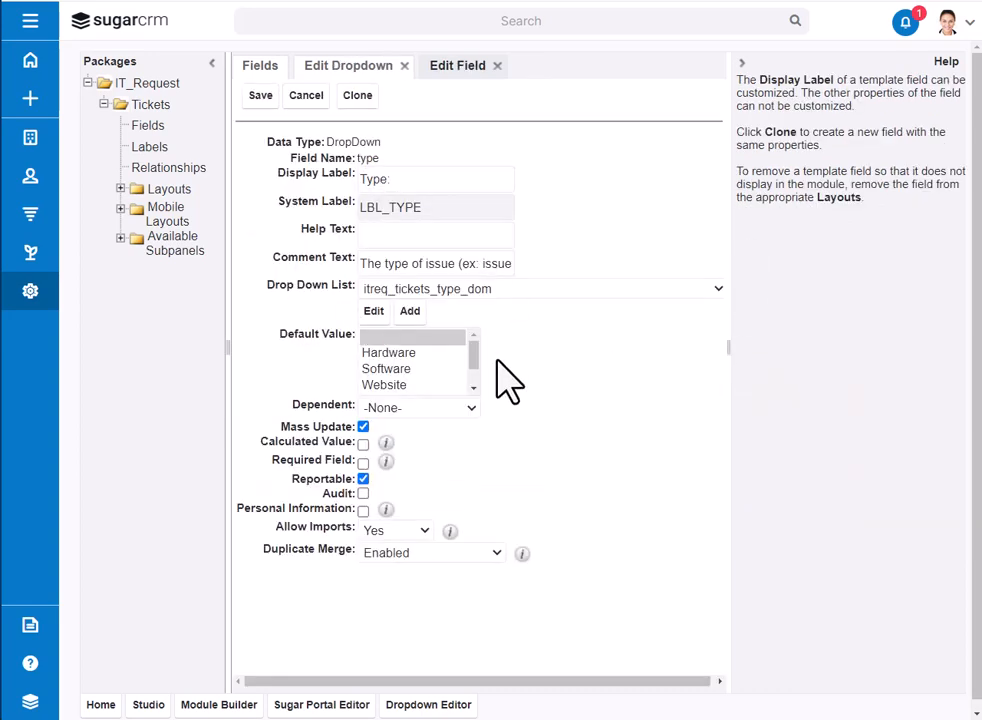
Step: Set the Type field's default value to the blank option and save the field
mouse_move(470, 346)
mouse_down()
mouse_move(471, 402)
mouse_move(467, 347)
mouse_up()
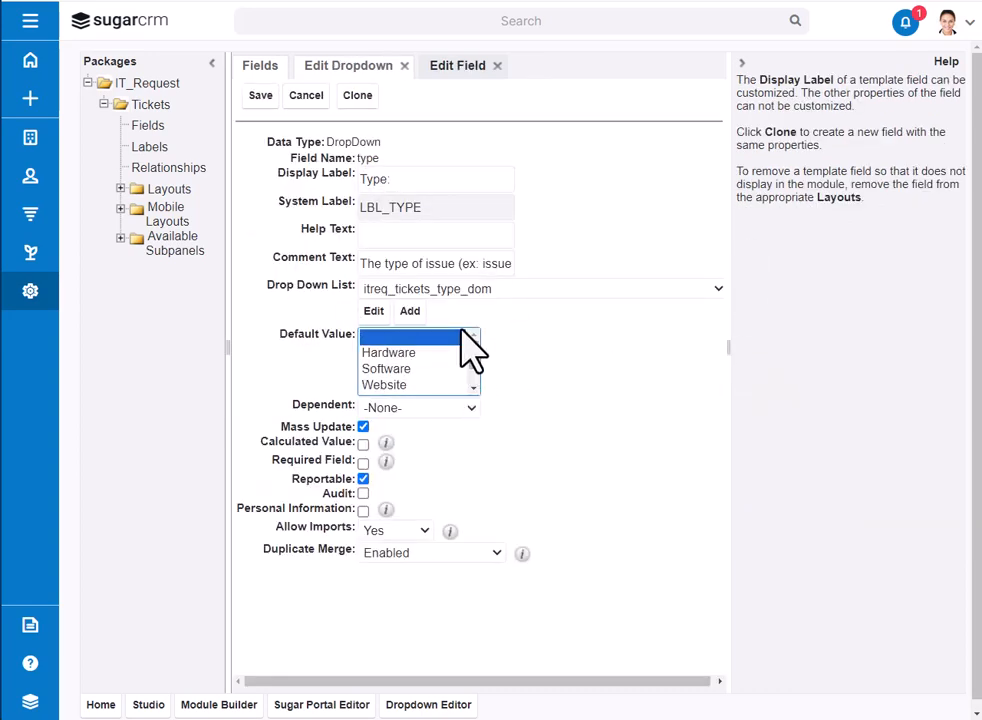
click(260, 96)
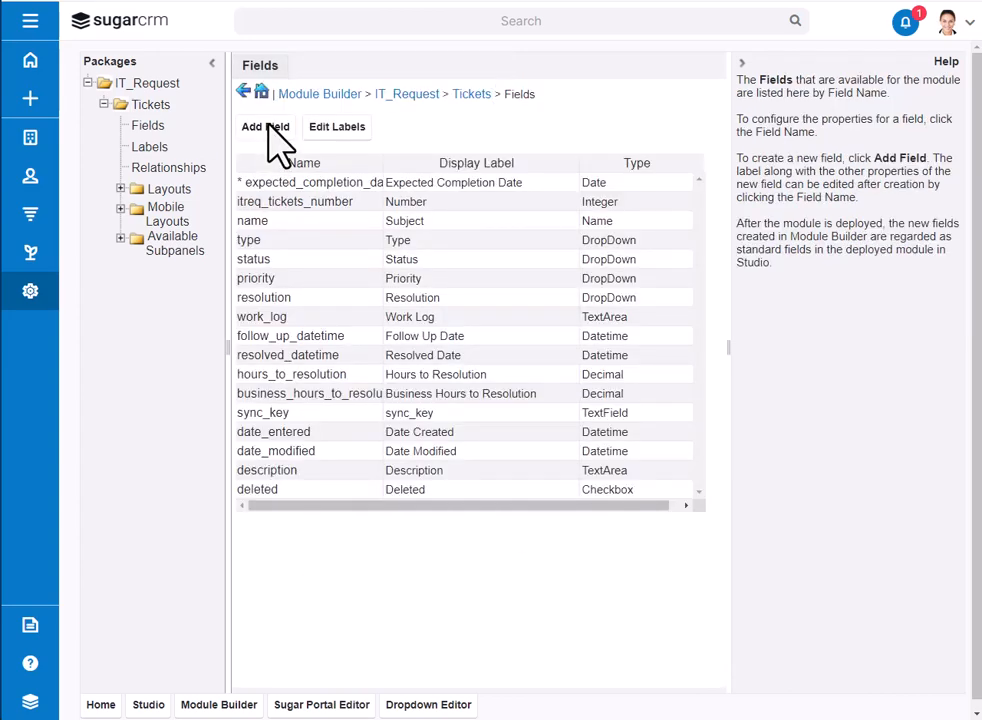
Step: In the Record View layout, move the Teams, date and Work Log rows into the Business Card panel and delete the Show more panel
click(120, 189)
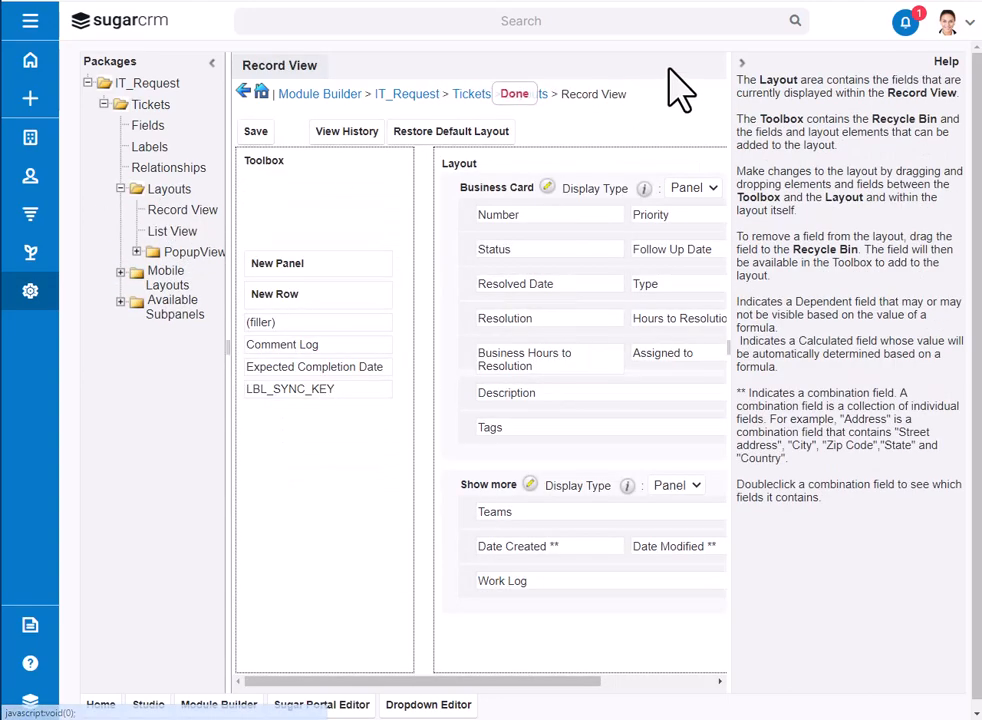
click(740, 63)
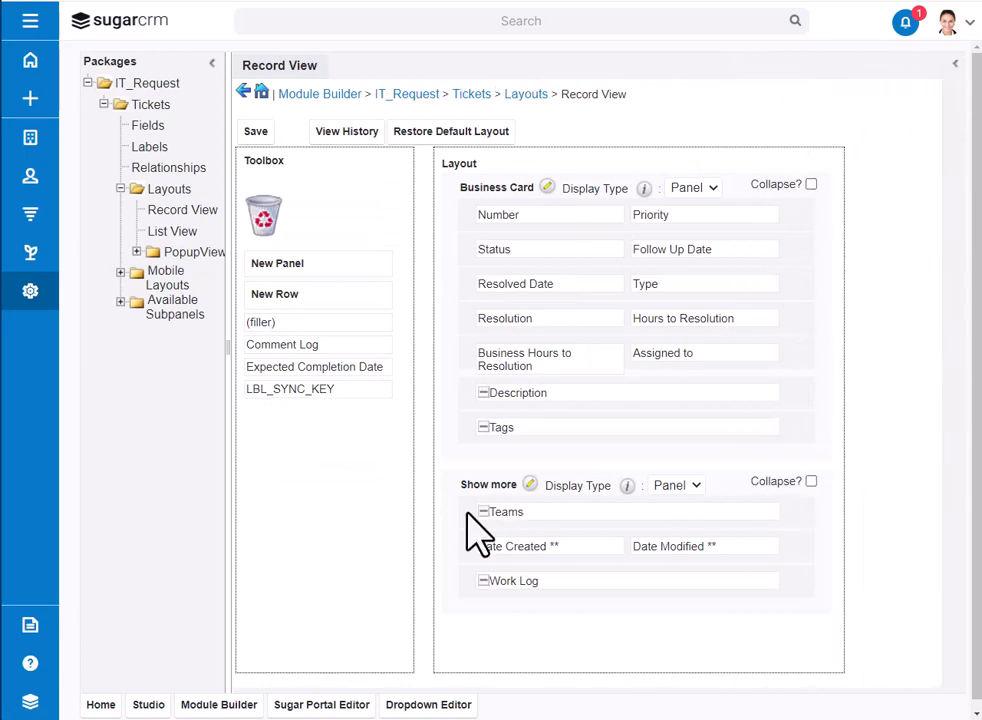
drag(465, 512, 470, 455)
drag(467, 548, 481, 478)
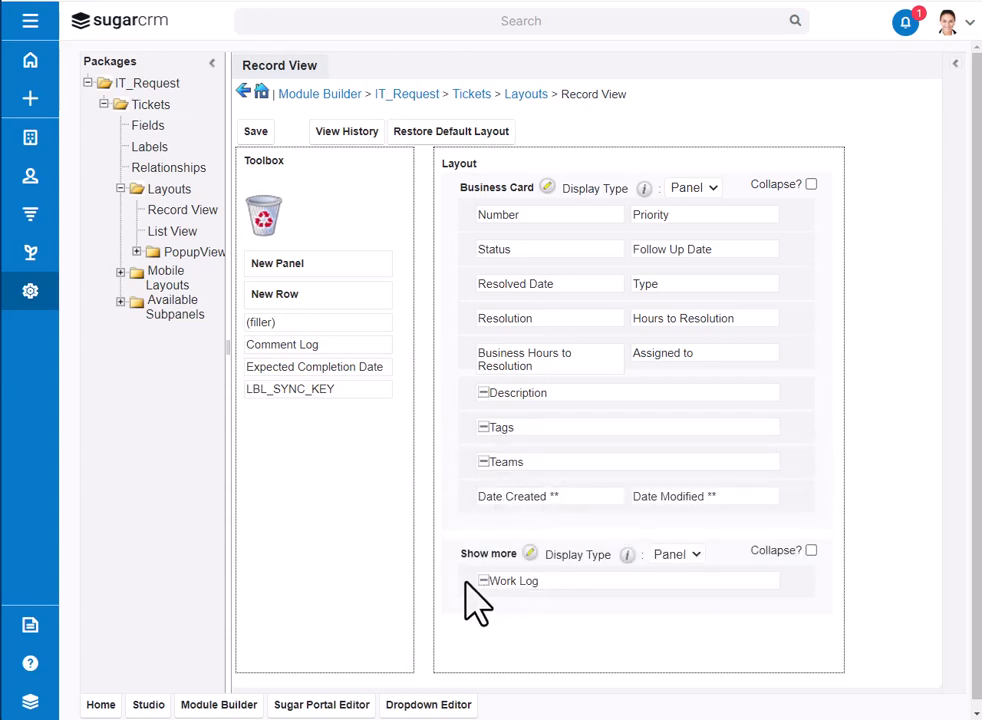
drag(467, 581, 262, 217)
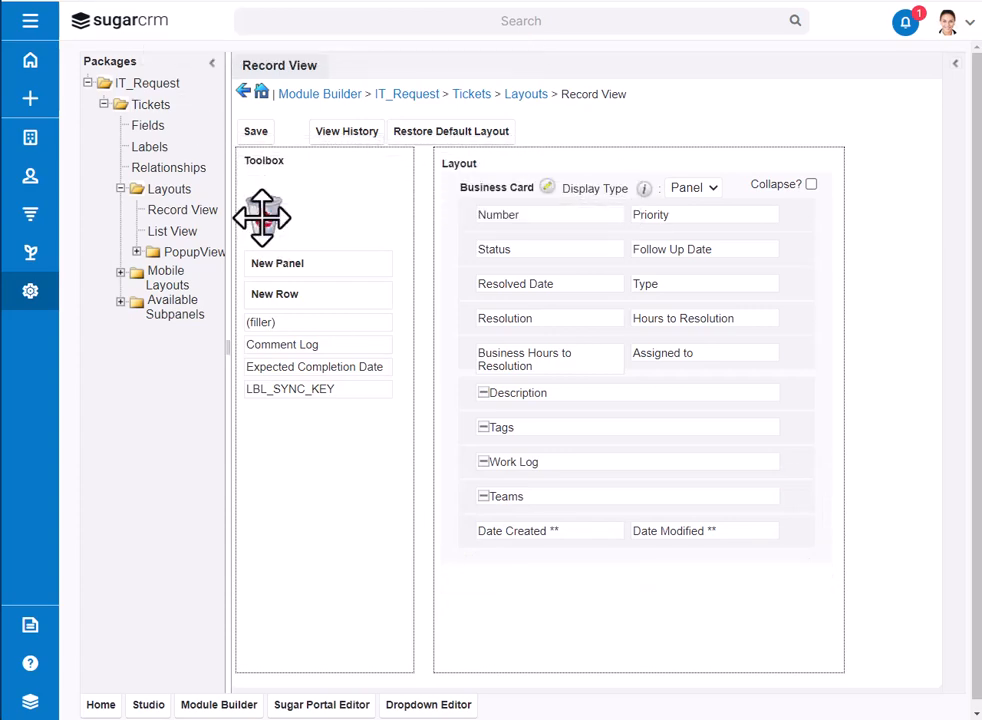
Step: Shrink Teams to one column and arrange Assigned to and Teams side by side in that row, with Assigned to first
click(483, 496)
drag(673, 355, 672, 497)
drag(545, 495, 750, 505)
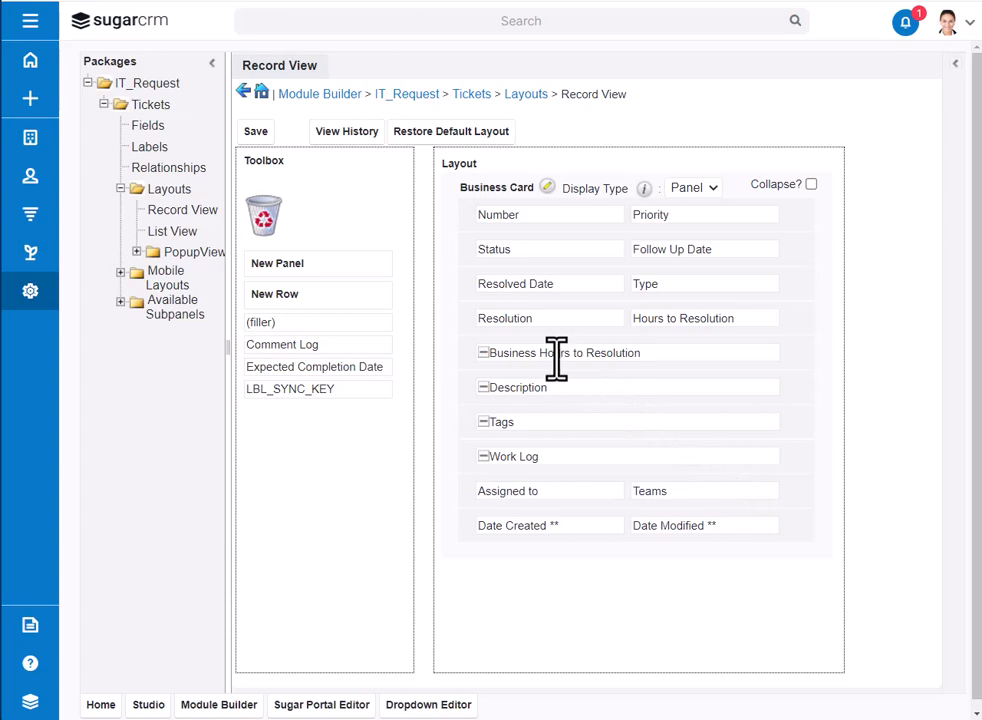
Step: Shrink Business Hours to Resolution to one column, pair it with Expected Completion Date in a row below Status, and save the Record View
click(483, 353)
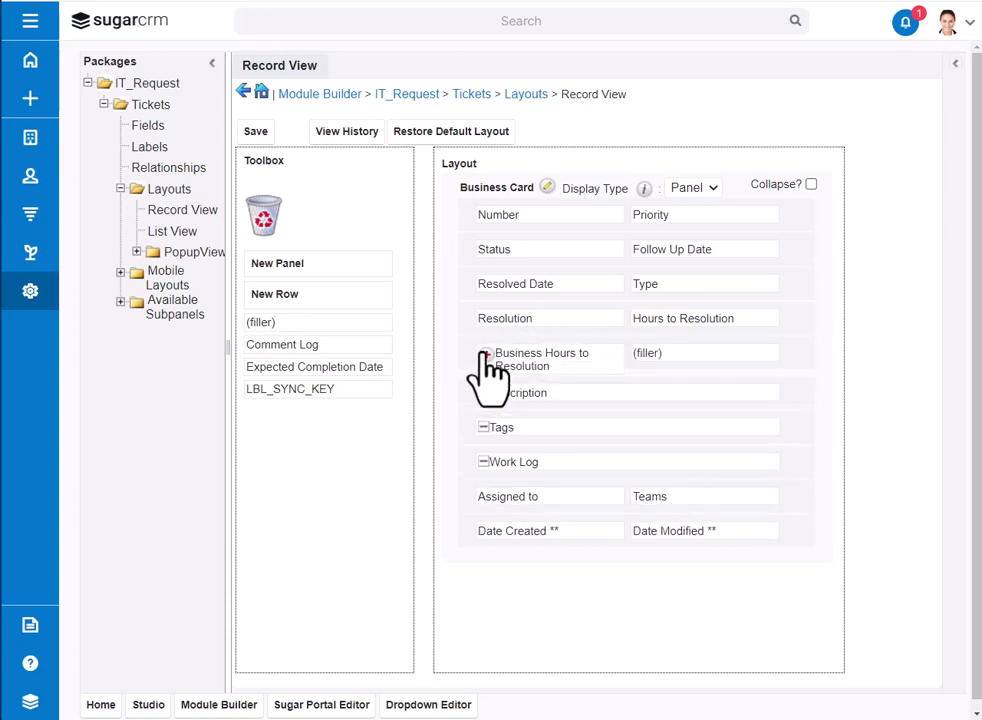
drag(353, 357, 730, 356)
drag(467, 366, 456, 312)
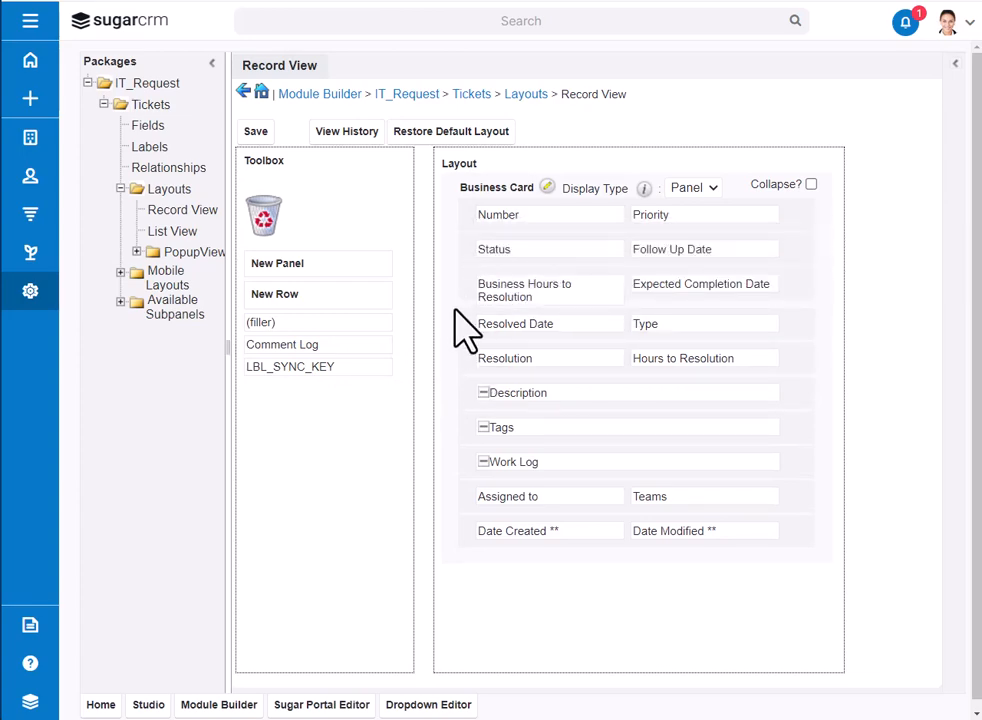
click(255, 133)
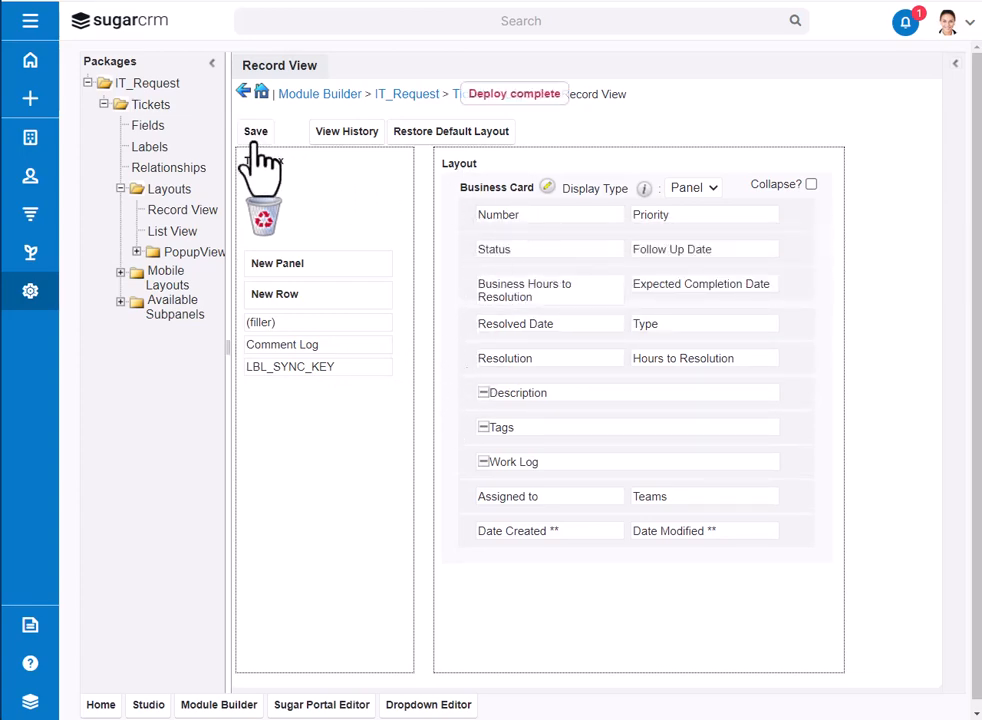
Step: In the List View layout, add Expected Completion Date after Status as a default column and make Date Modified and Date Created available only
click(184, 237)
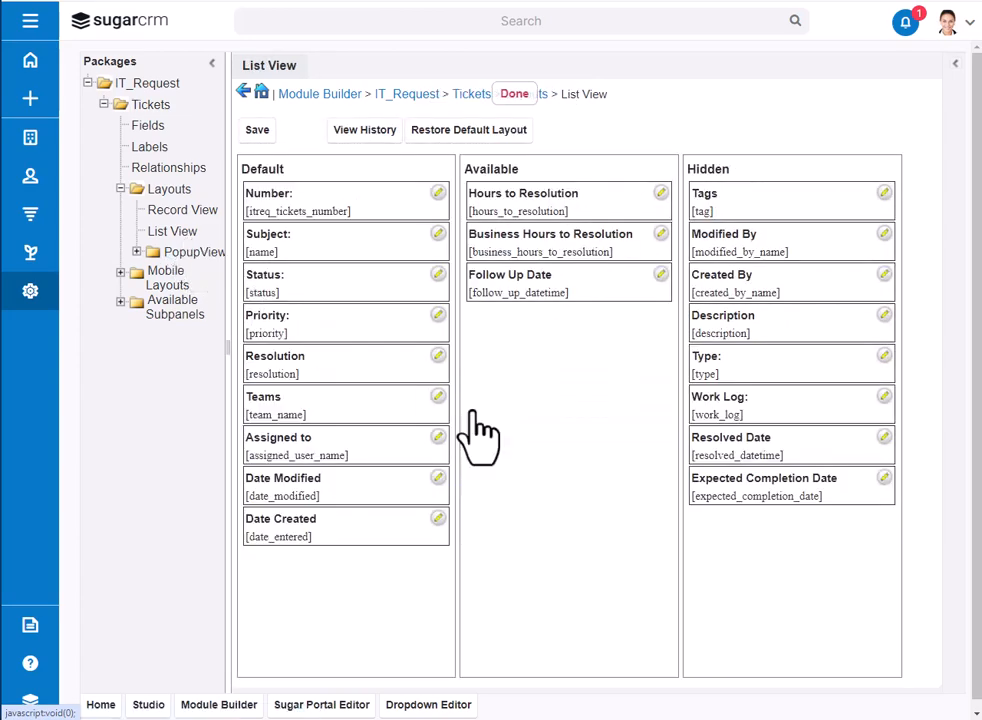
drag(767, 493, 321, 319)
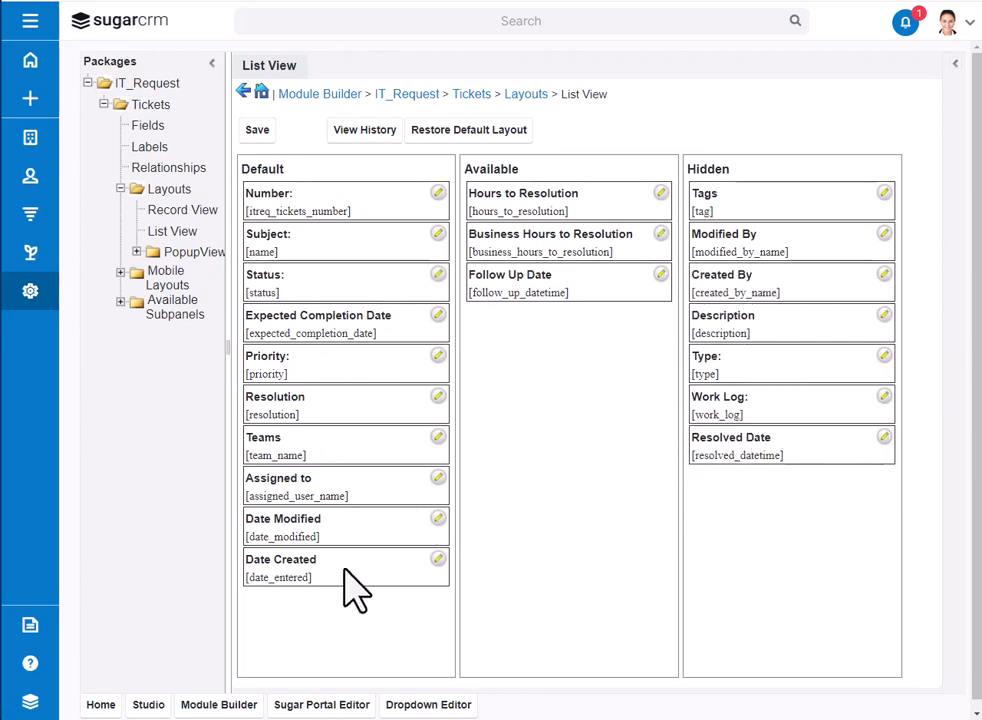
drag(374, 545, 572, 298)
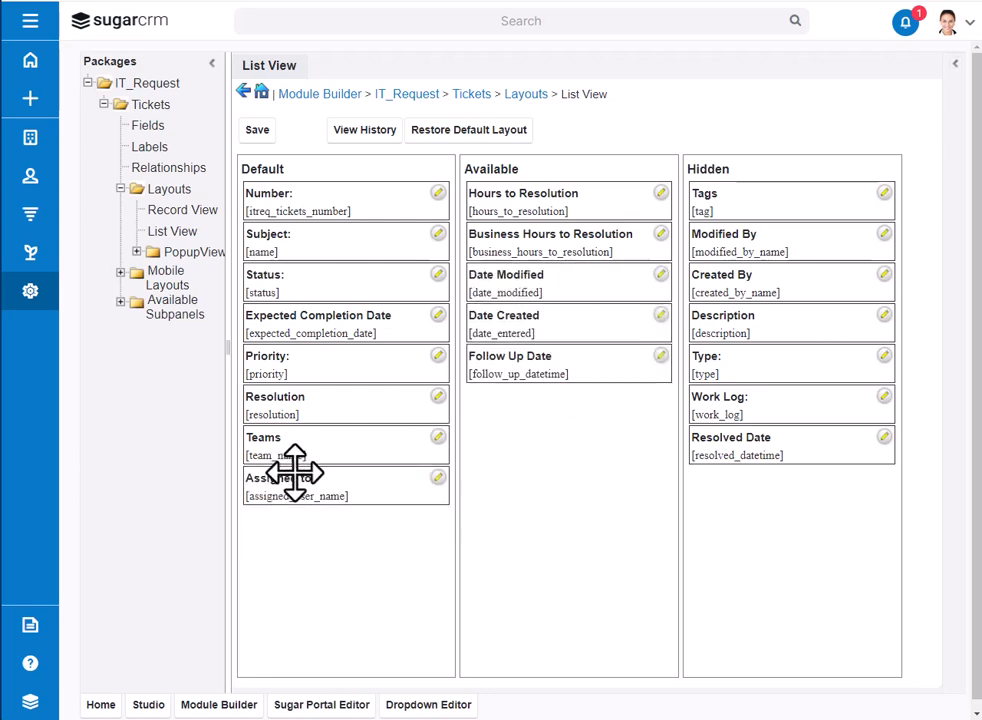
Step: Place Assigned to before Teams in the default List View columns and save the layout
drag(295, 472, 290, 515)
click(258, 130)
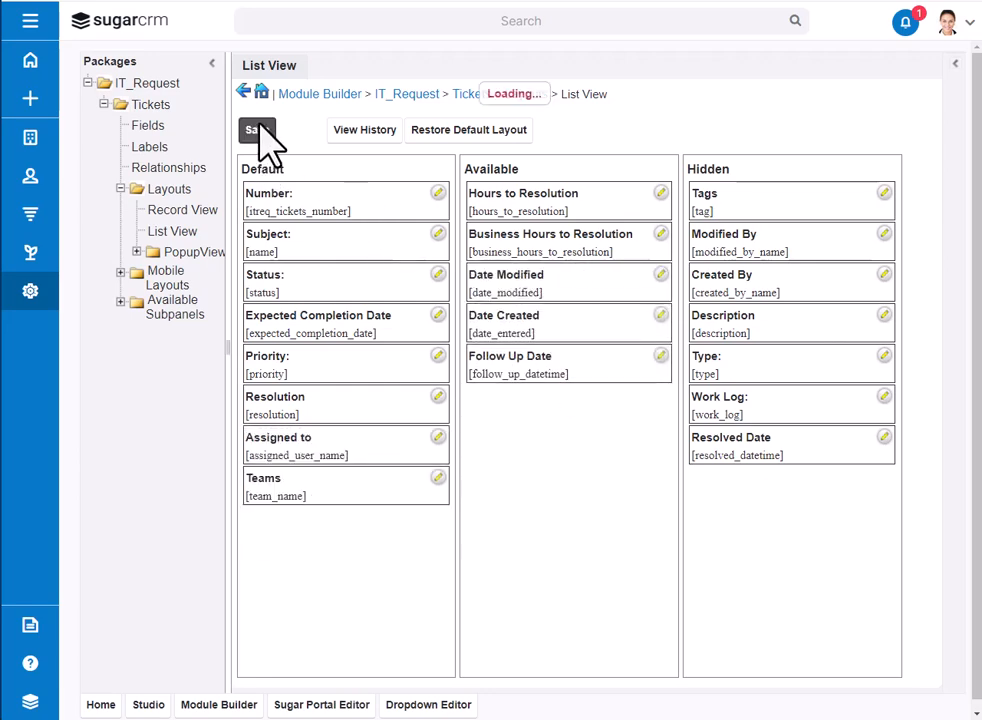
Step: In the Mobile EditView layout, add a new row with Expected Completion Date between Priority and Status, and save it
click(180, 284)
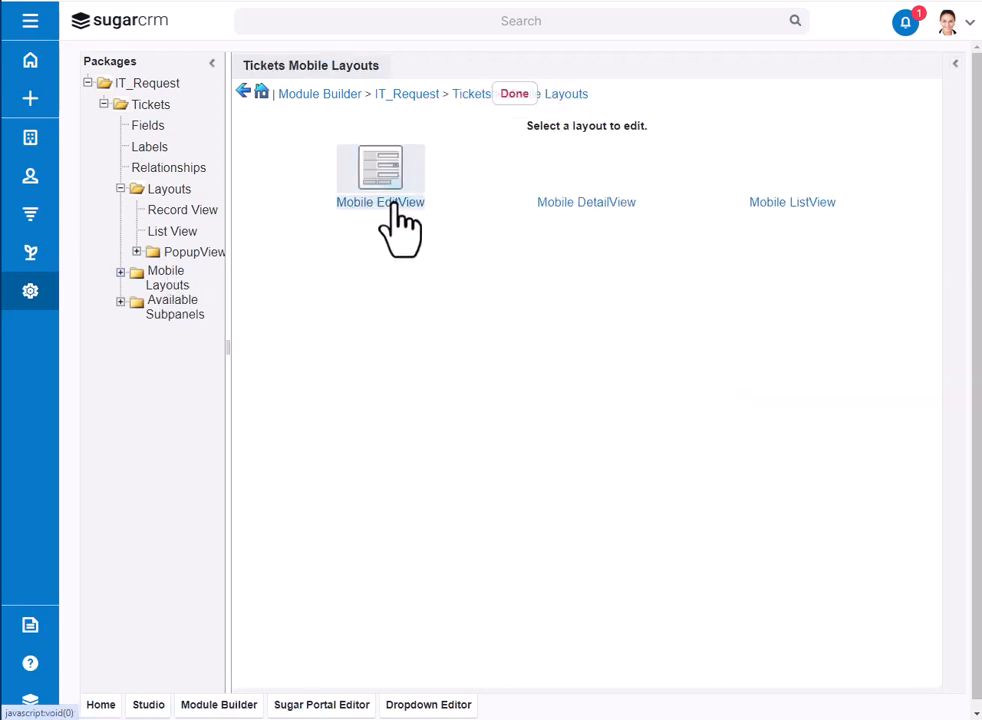
click(393, 203)
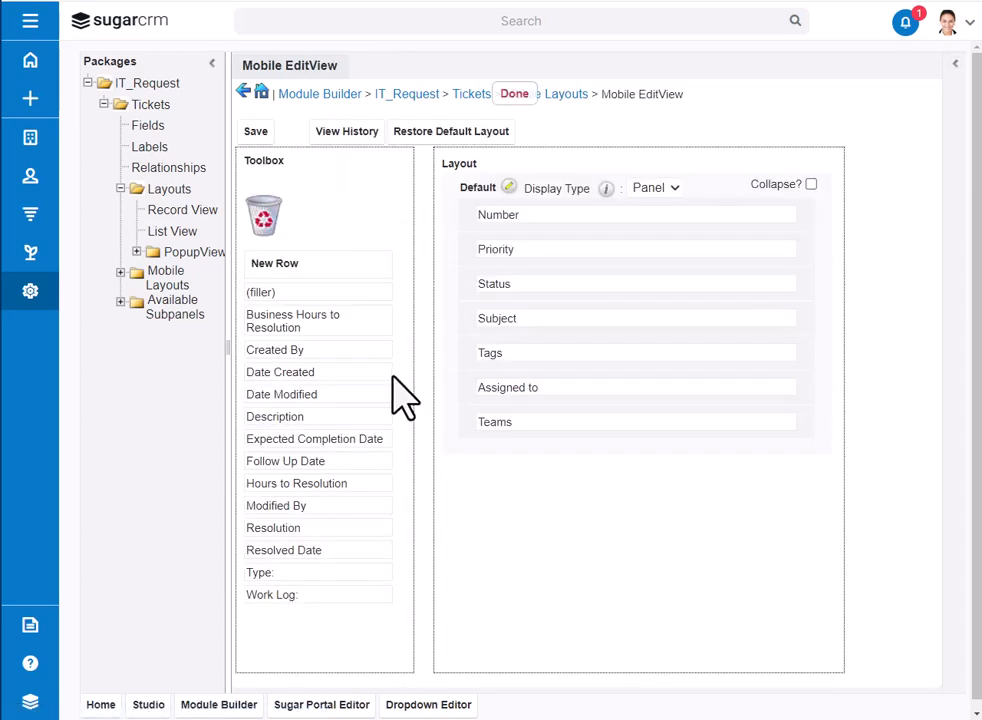
drag(267, 265, 515, 307)
drag(340, 438, 573, 282)
click(256, 132)
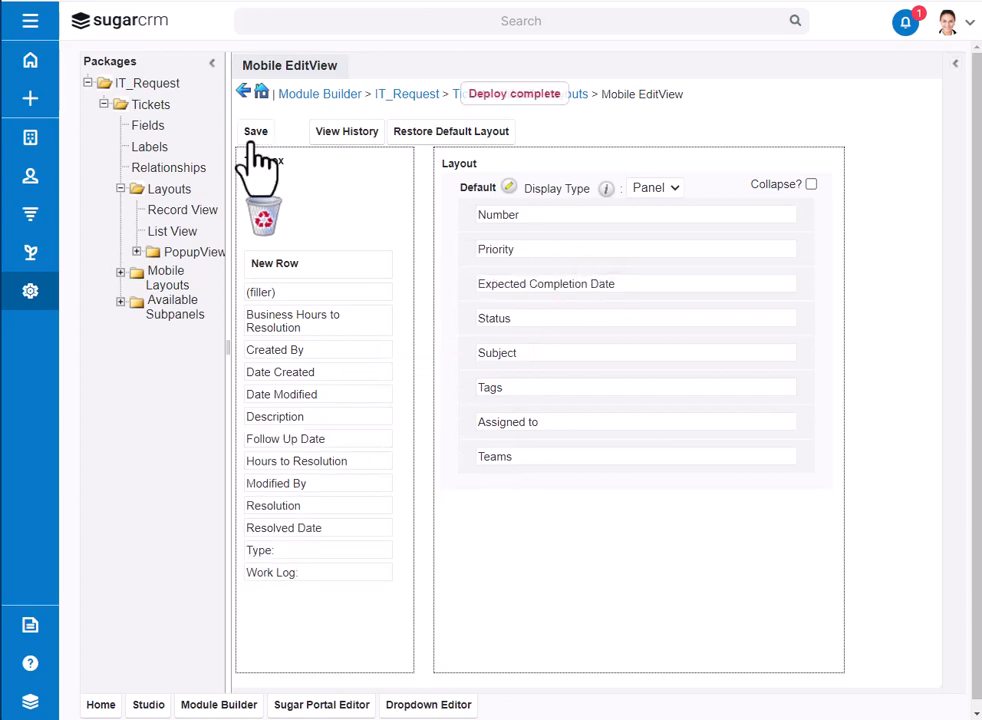
Step: In the Mobile DetailView layout, add a new row with Expected Completion Date between Priority and Status, and save it
click(568, 95)
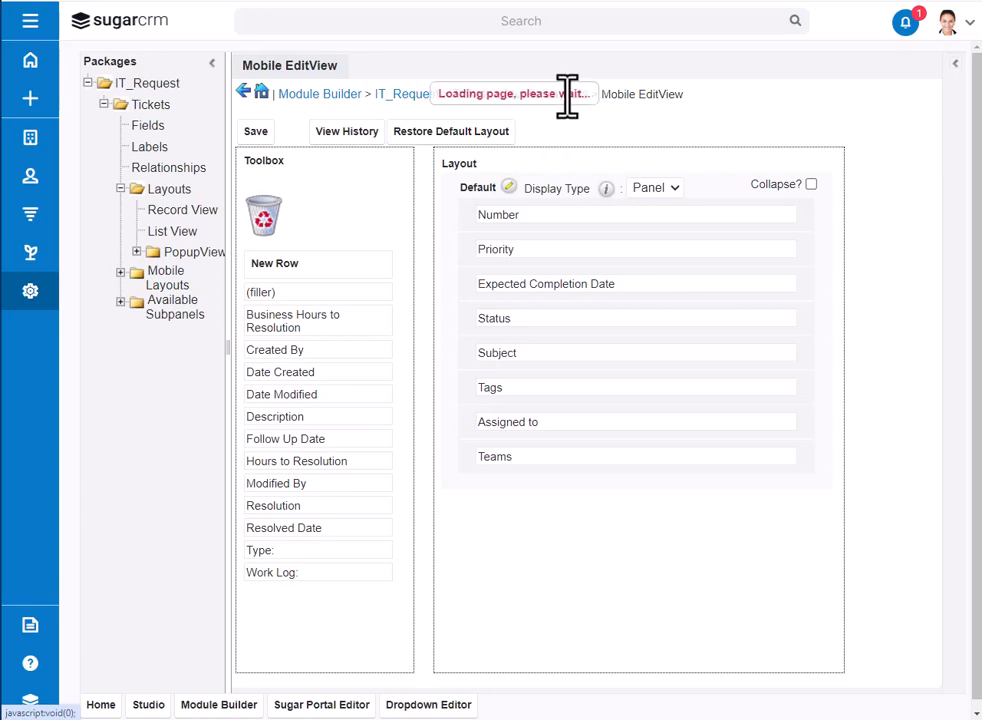
click(588, 188)
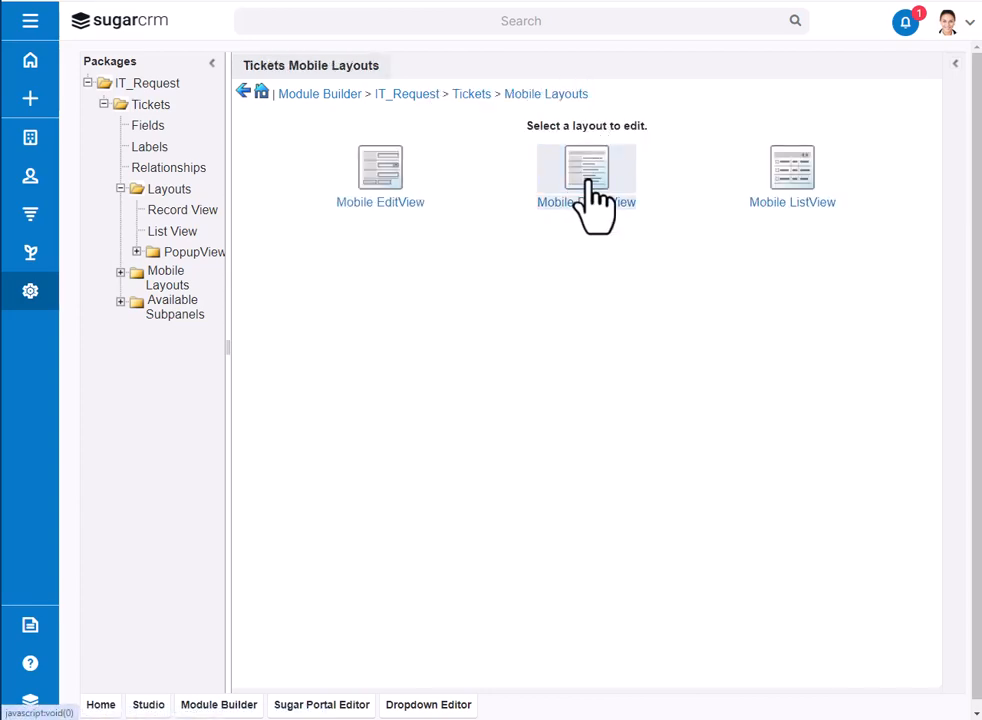
drag(316, 266, 556, 294)
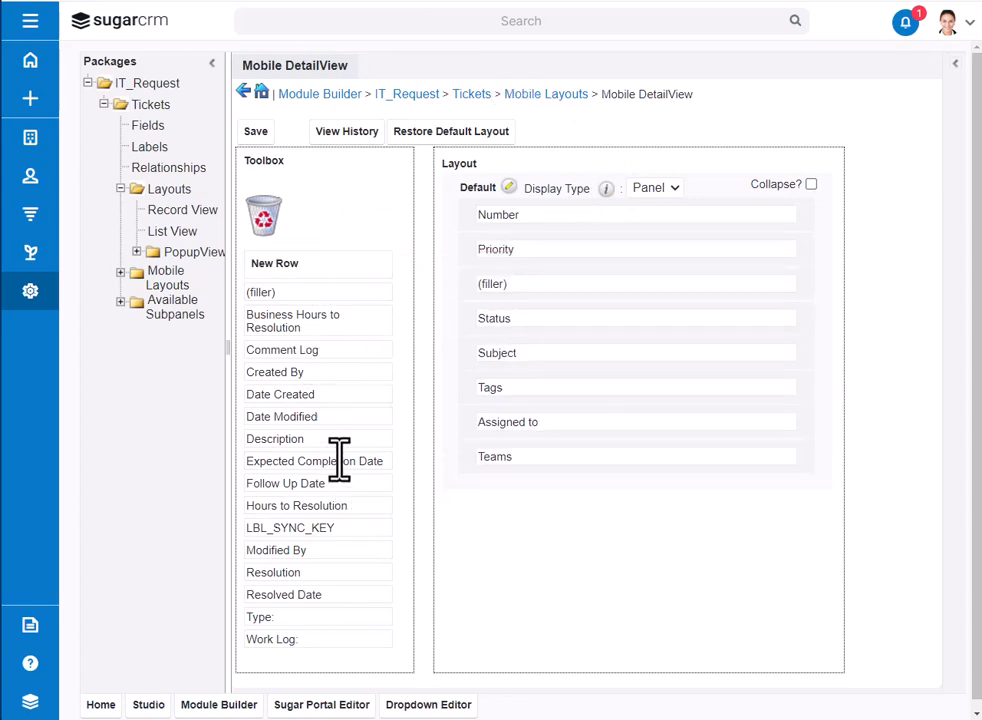
drag(339, 459, 594, 270)
drag(293, 463, 523, 282)
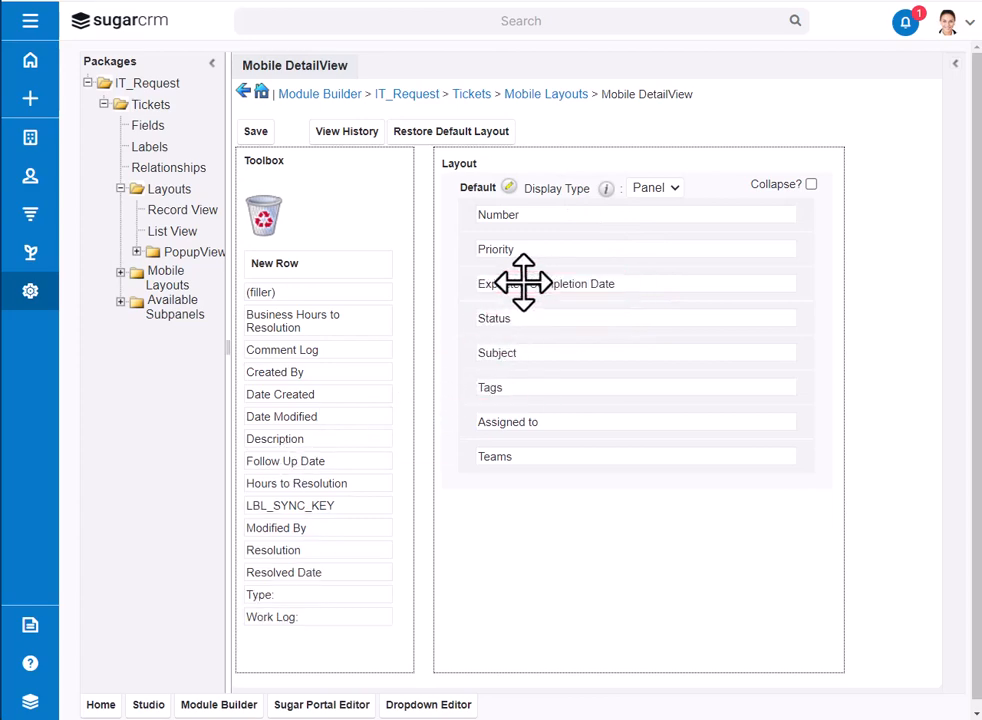
click(256, 132)
Step: In the Mobile ListView layout, add Expected Completion Date to the default columns between Priority and Resolution, and save it
click(564, 96)
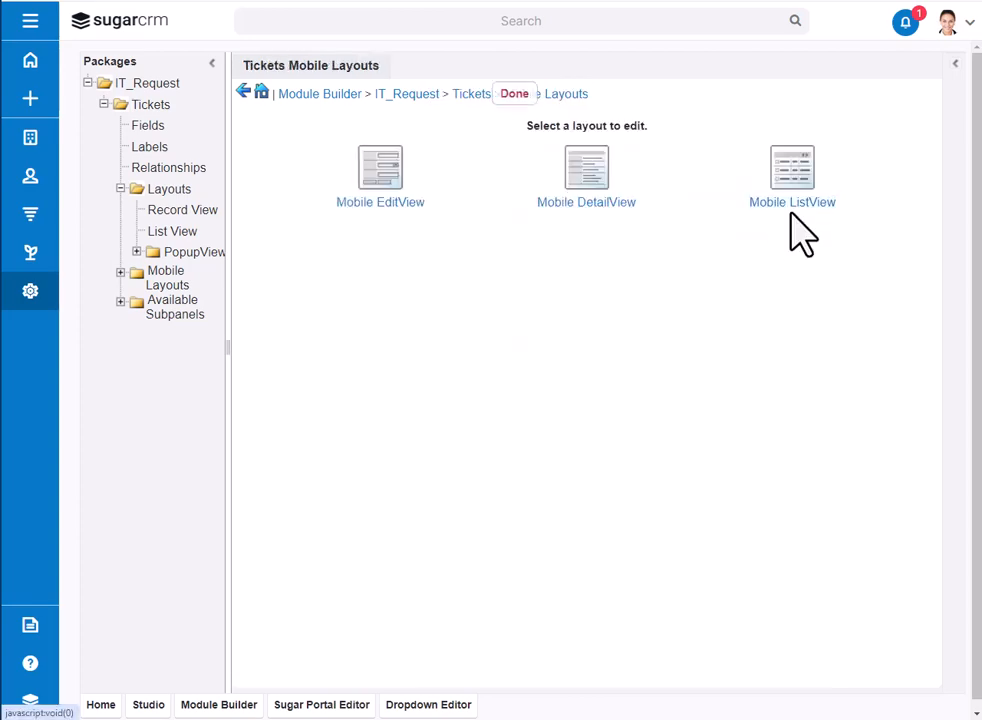
click(800, 185)
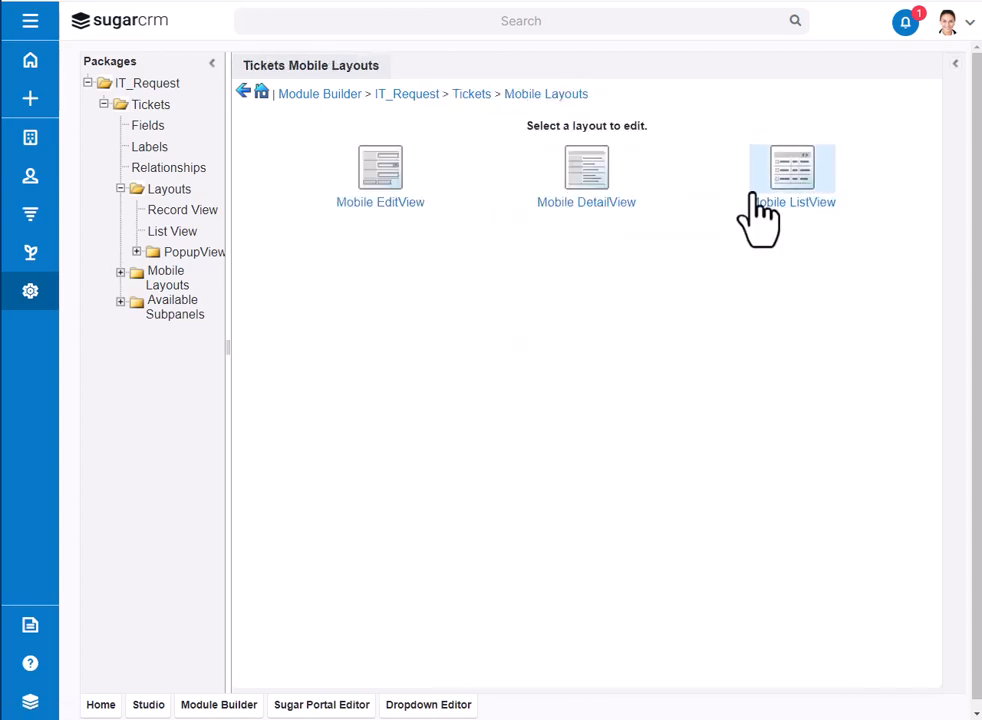
click(800, 185)
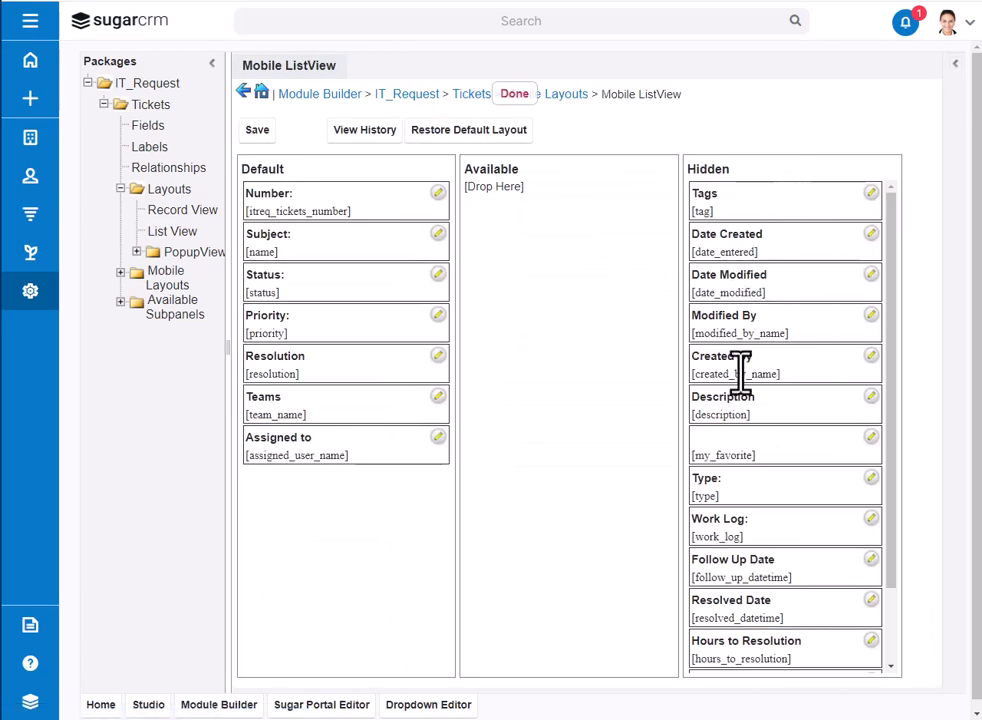
scroll(742, 575, down, 2)
drag(725, 655, 258, 348)
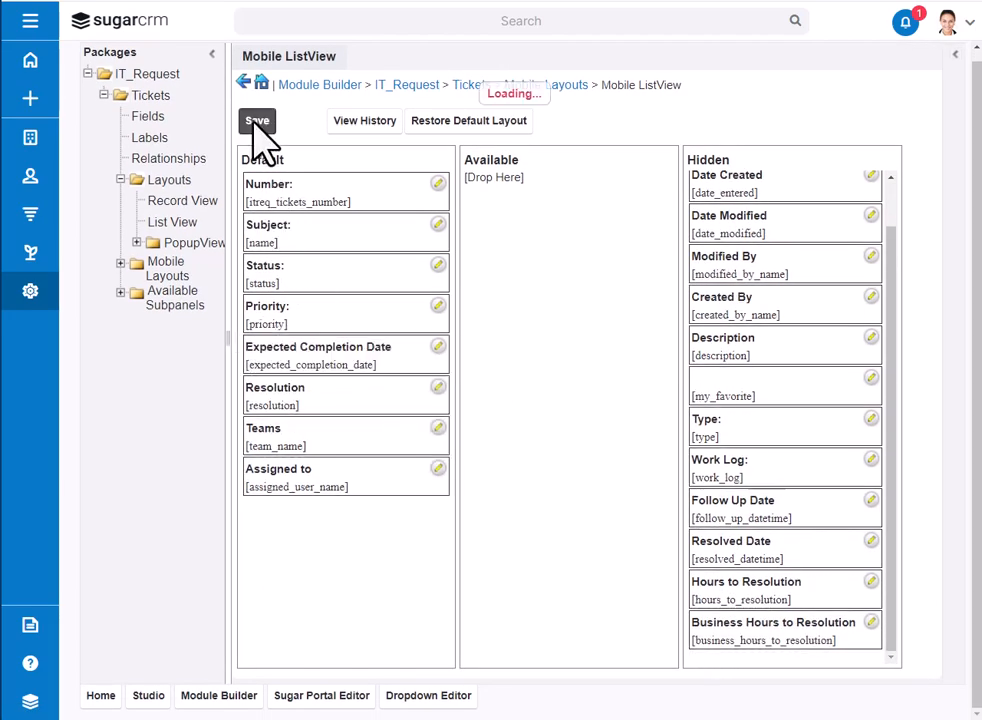